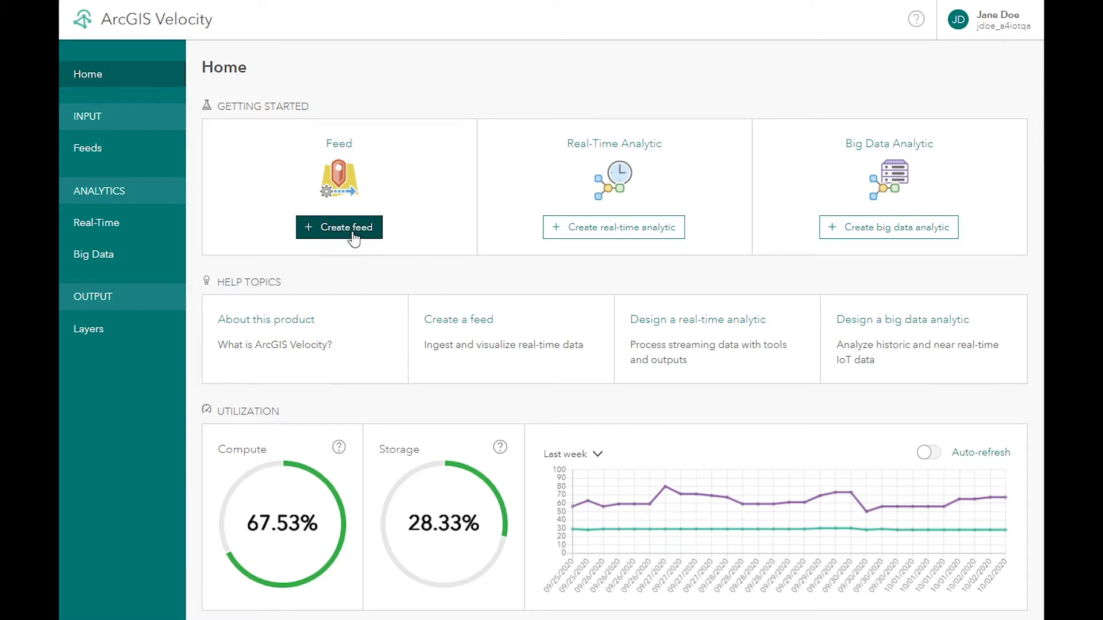
Start a new feed, browse the ArcGIS and Cloud types, then expand Web and Messaging HTTP options.
left_click(85, 149)
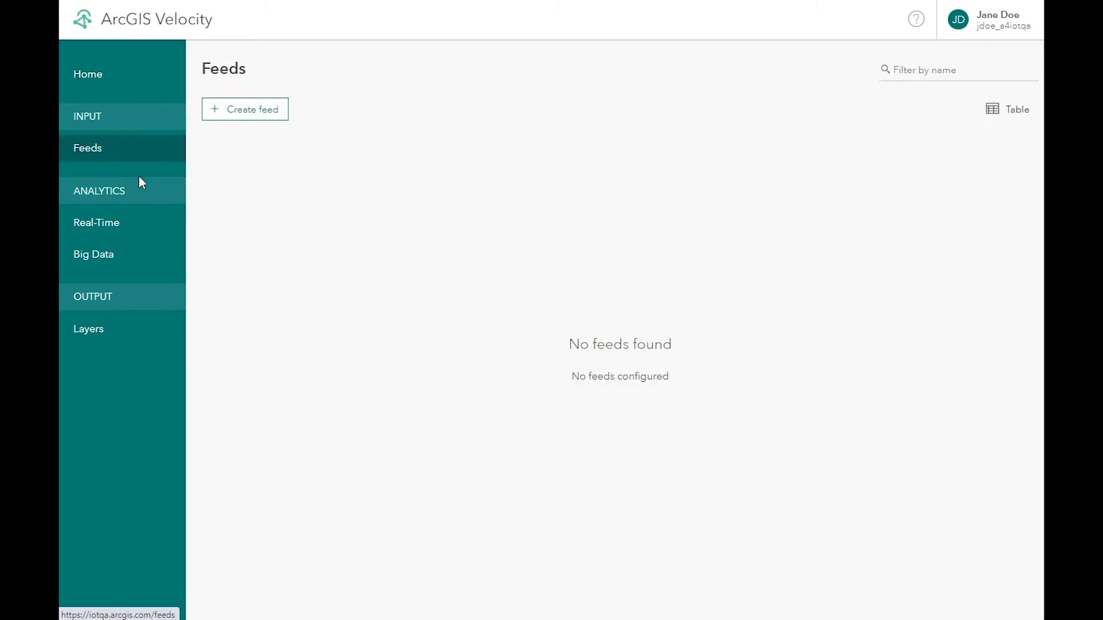
left_click(252, 115)
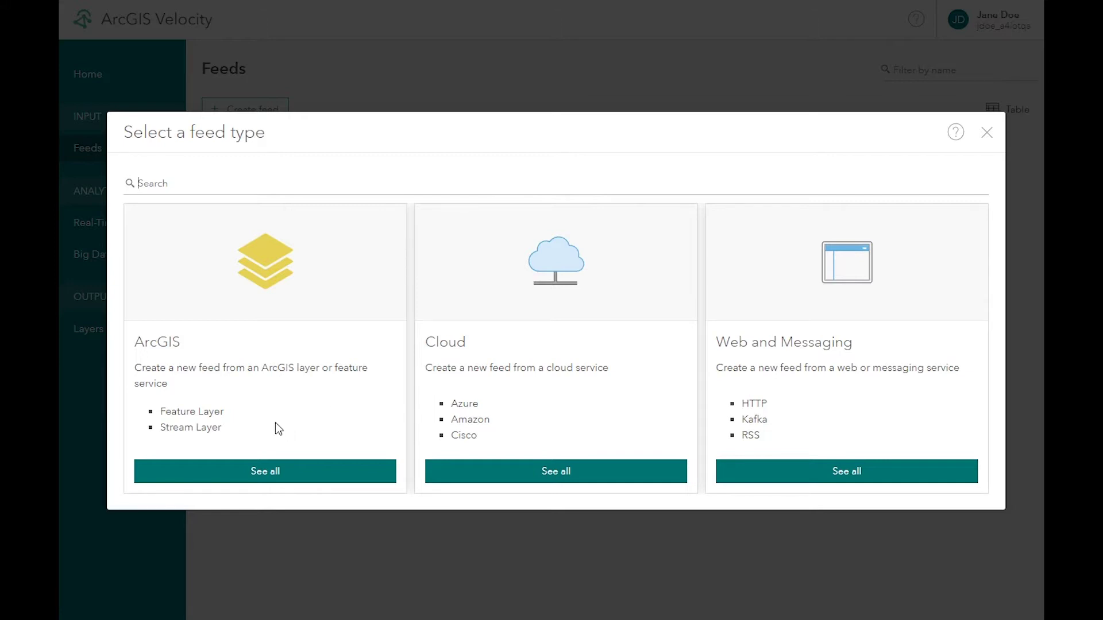
left_click(259, 468)
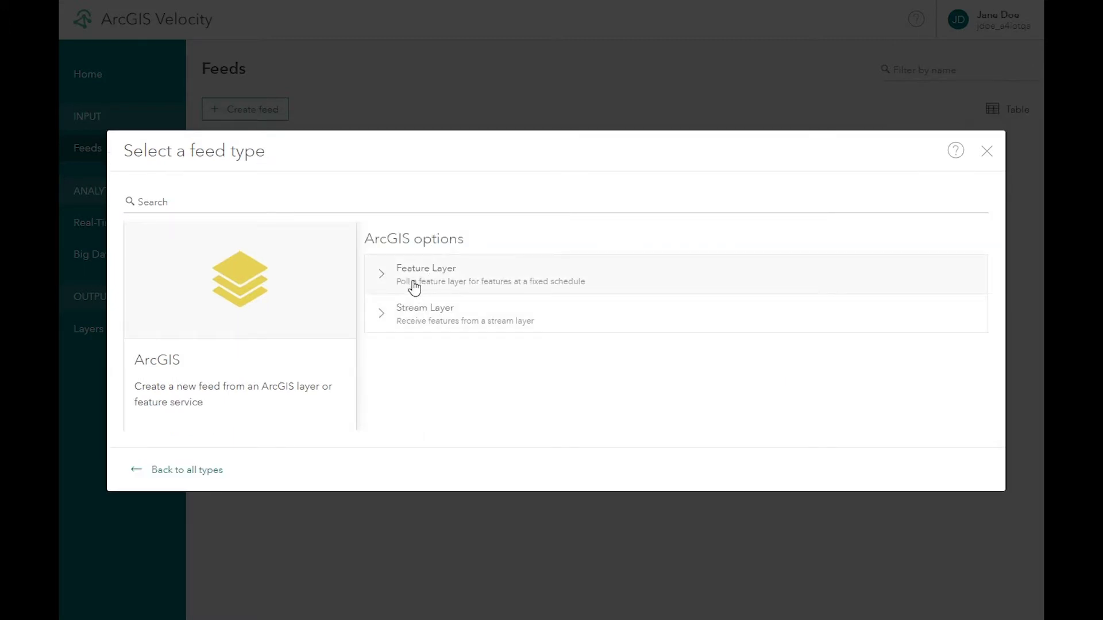
left_click(188, 473)
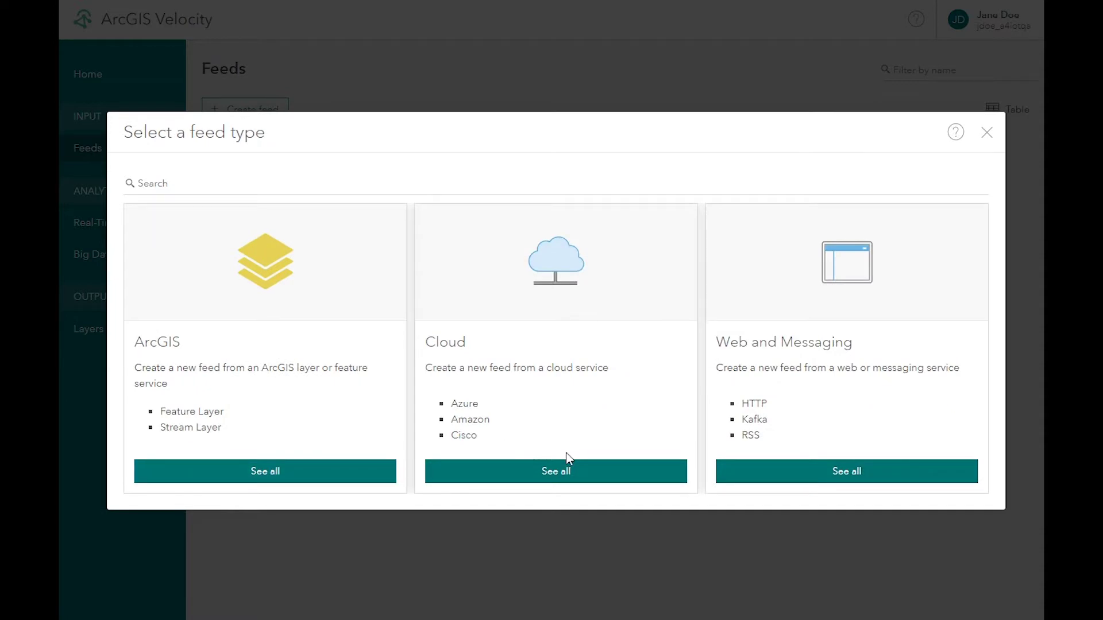
left_click(591, 473)
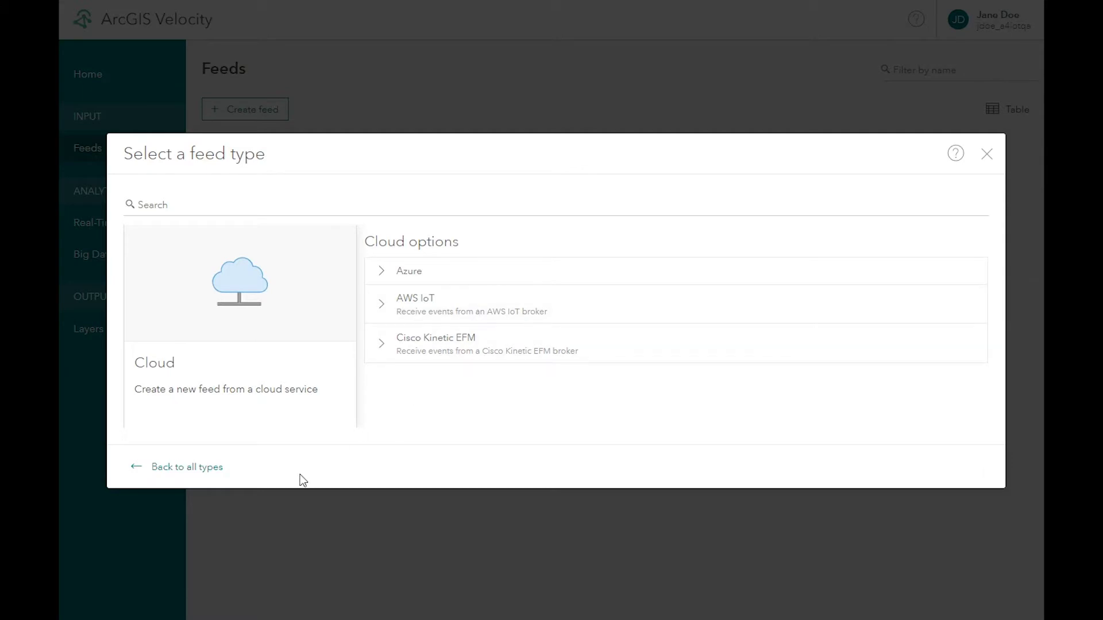
left_click(206, 470)
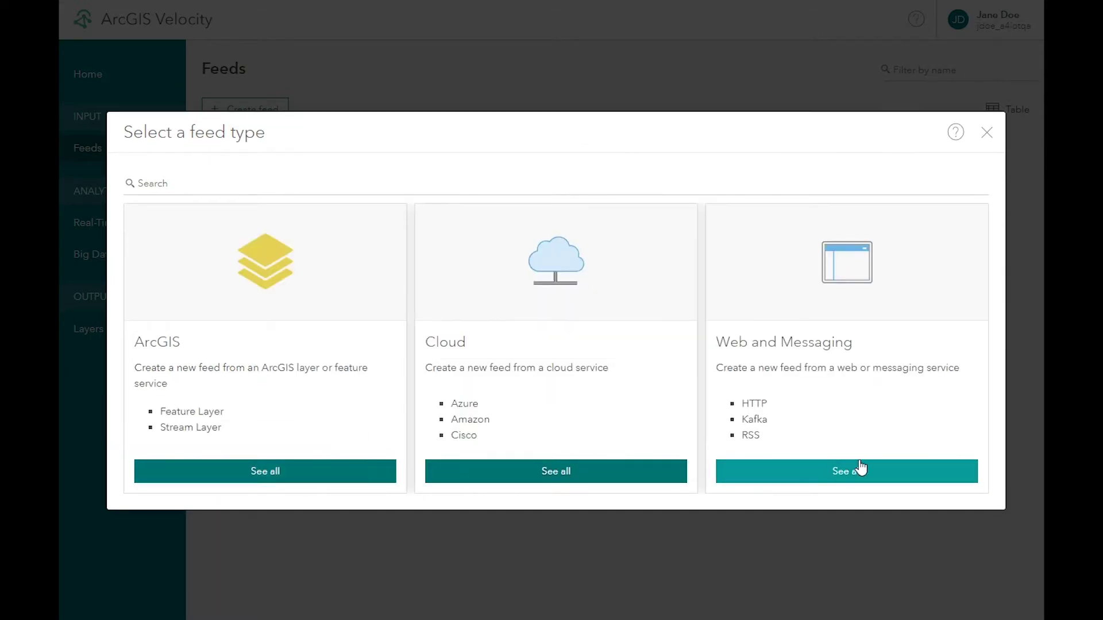
left_click(874, 484)
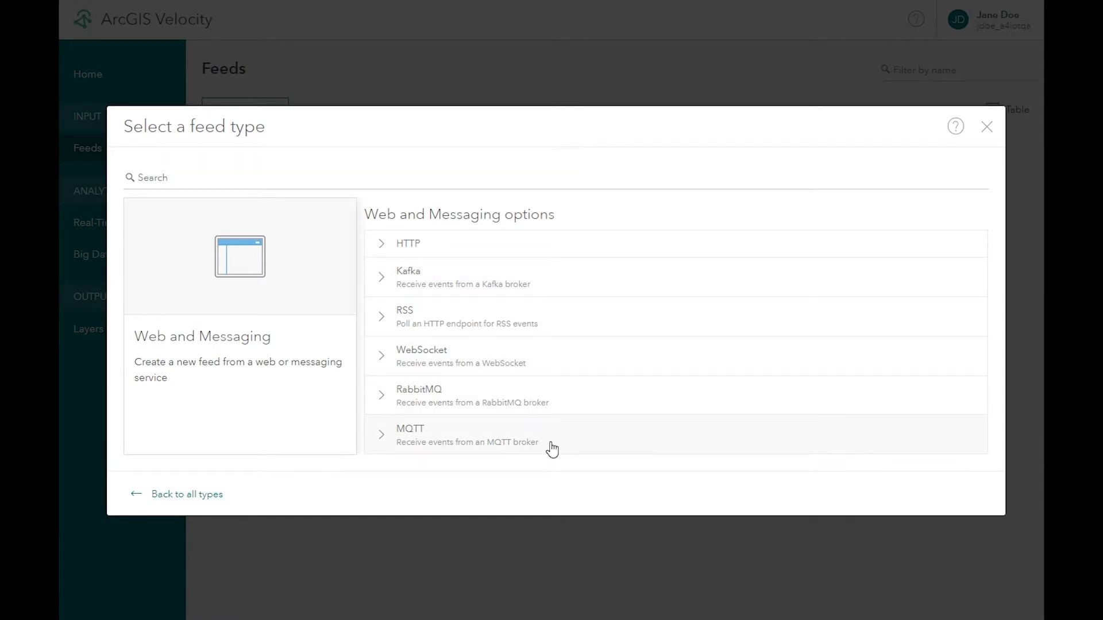
left_click(478, 245)
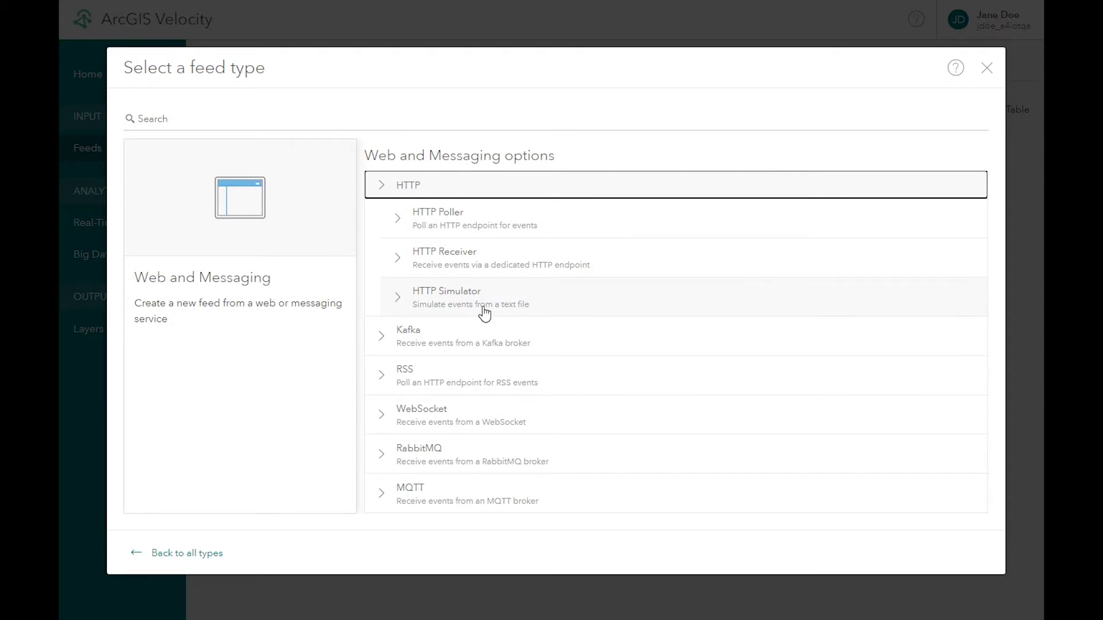
Choose HTTP Simulator and paste the AIS_MarineCadastre_SelectedVessels.csv S3 URL as the simulation file.
left_click(515, 308)
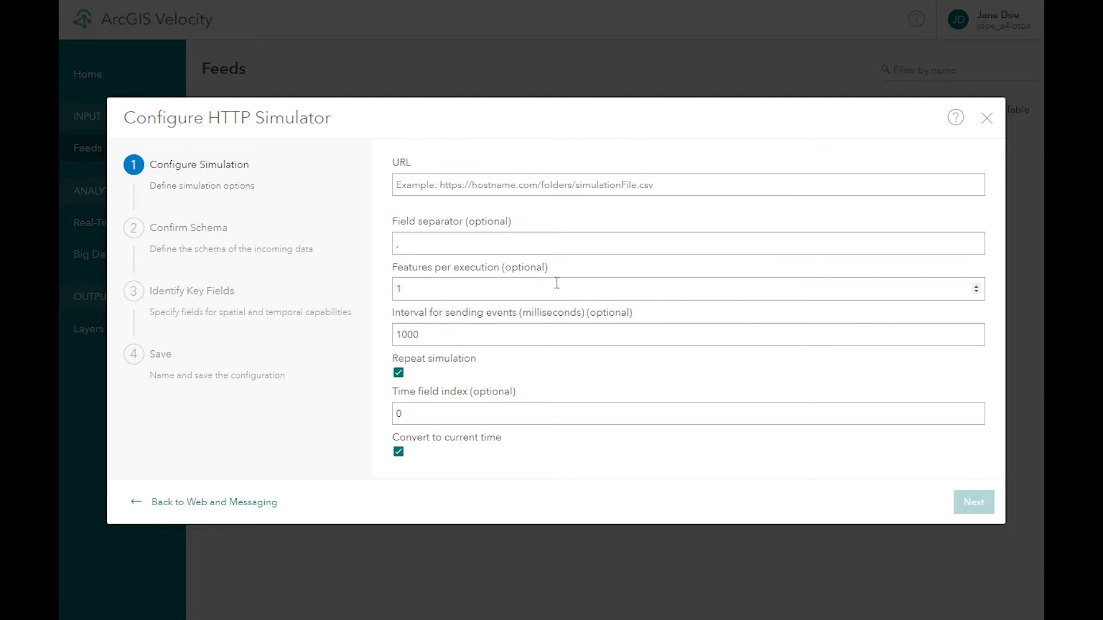
mouse_move(401, 164)
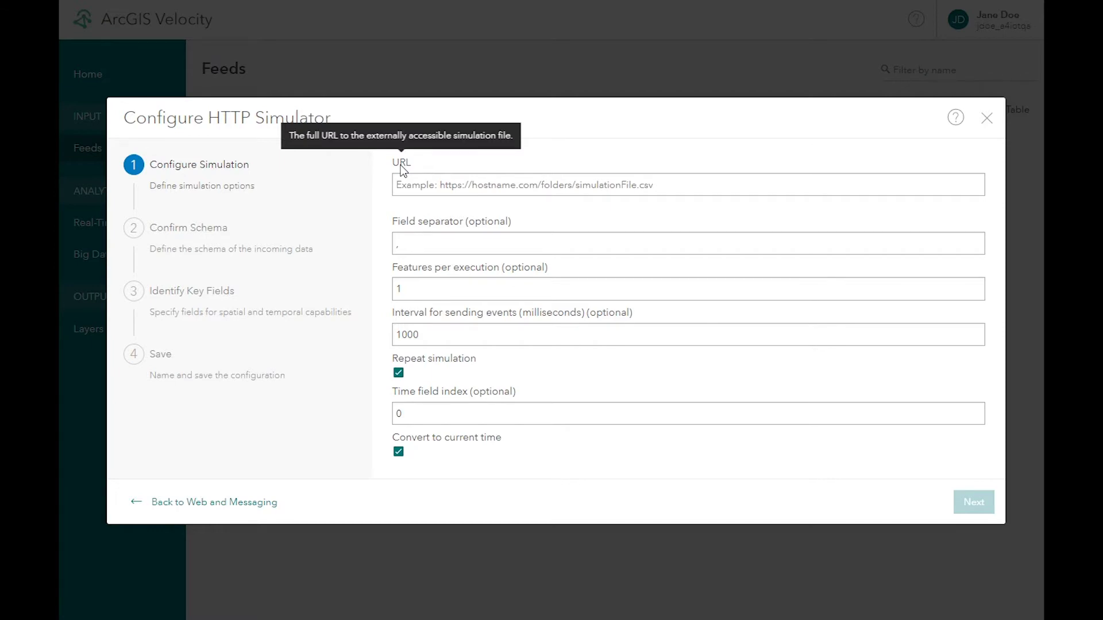
left_click(401, 164)
type("https://a4iot-public.s3-us-west-2.amazonaws.com/simulations/AIS_MarineCadastre_SelectedVessels.csv")
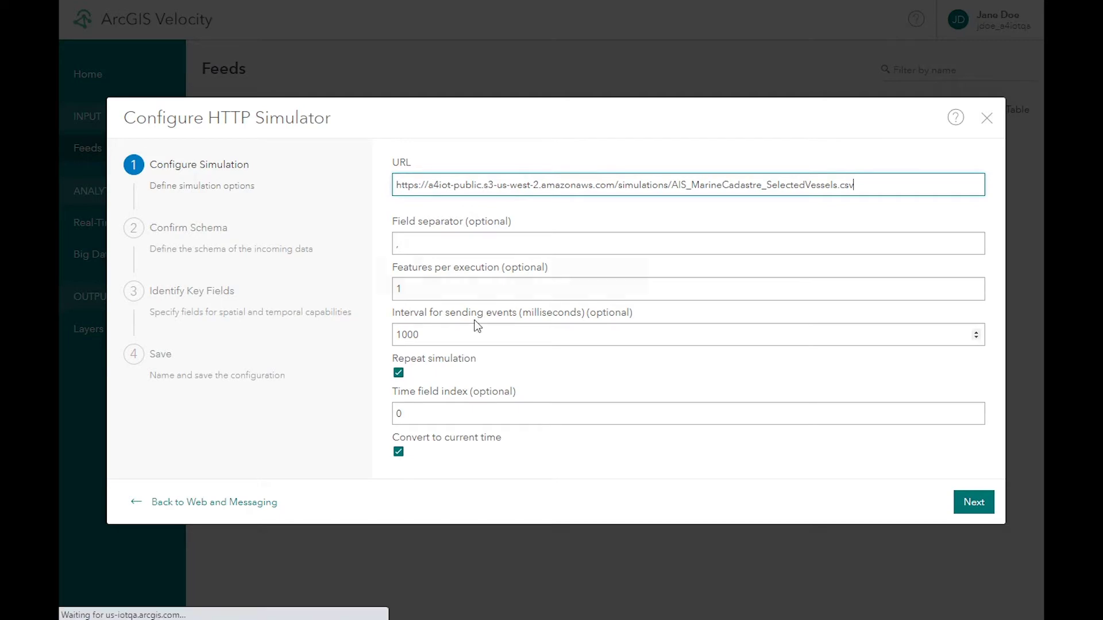
mouse_move(474, 321)
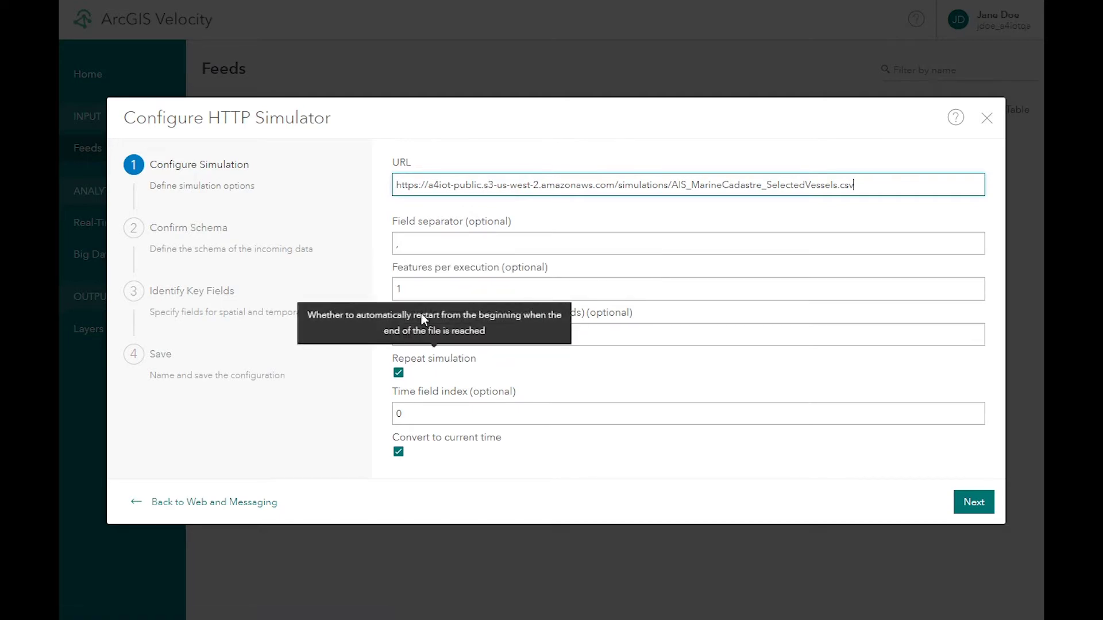
Set Features per execution to 30 and the Time field index to 1.
left_click(413, 295)
key("BackSpace")
type("3")
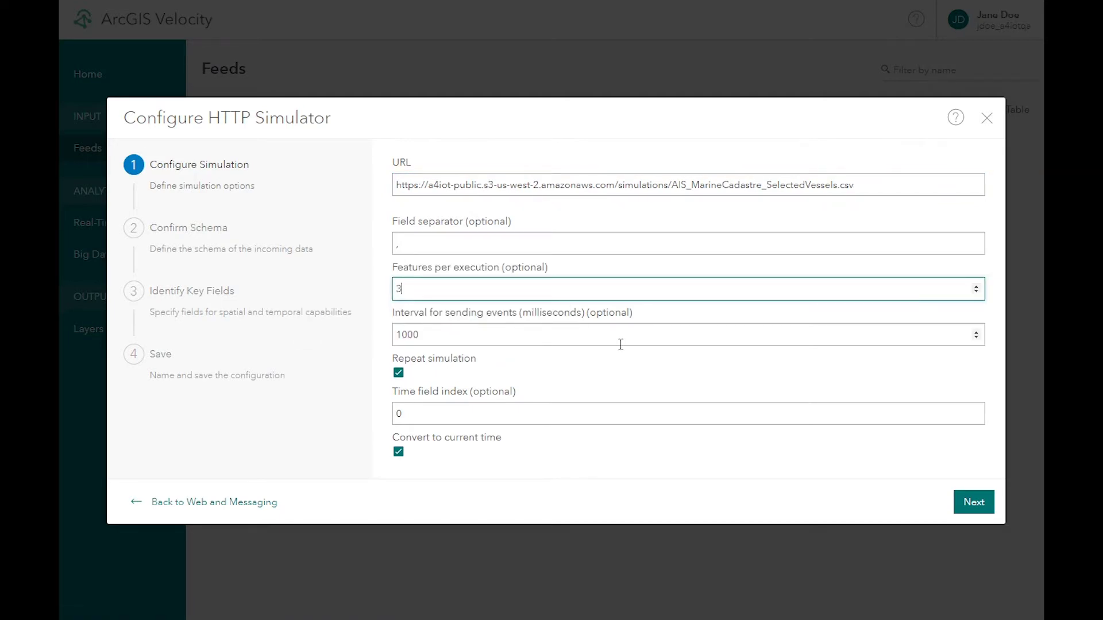
type("0")
mouse_move(452, 397)
left_click_drag(402, 414, 387, 414)
type("1")
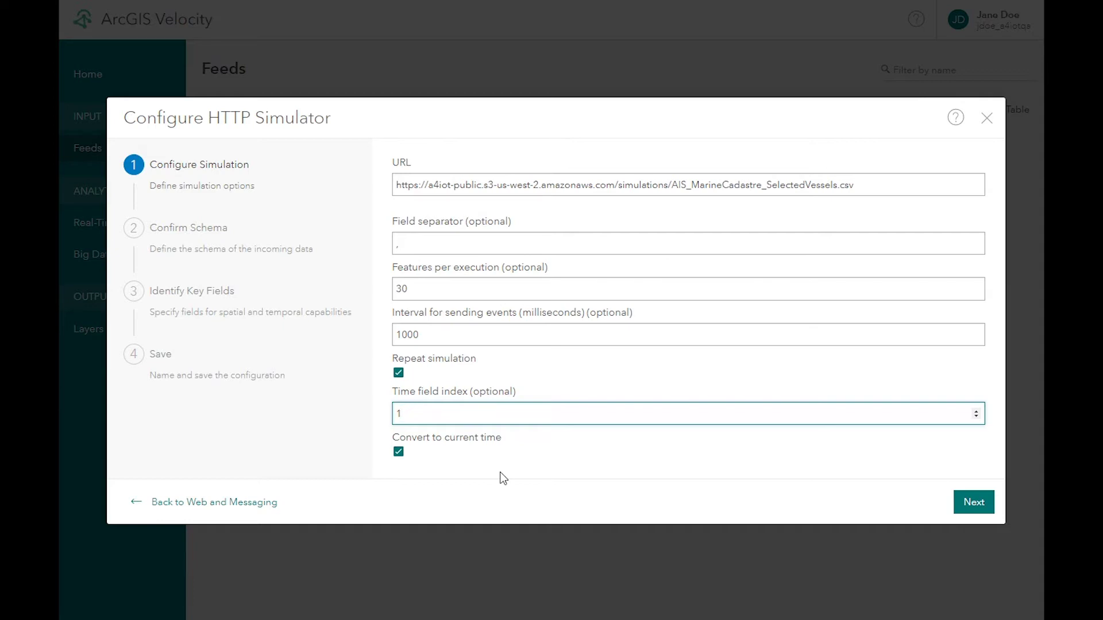
Validate the simulator settings and review the derived schema, keeping LON as Float64.
left_click(978, 507)
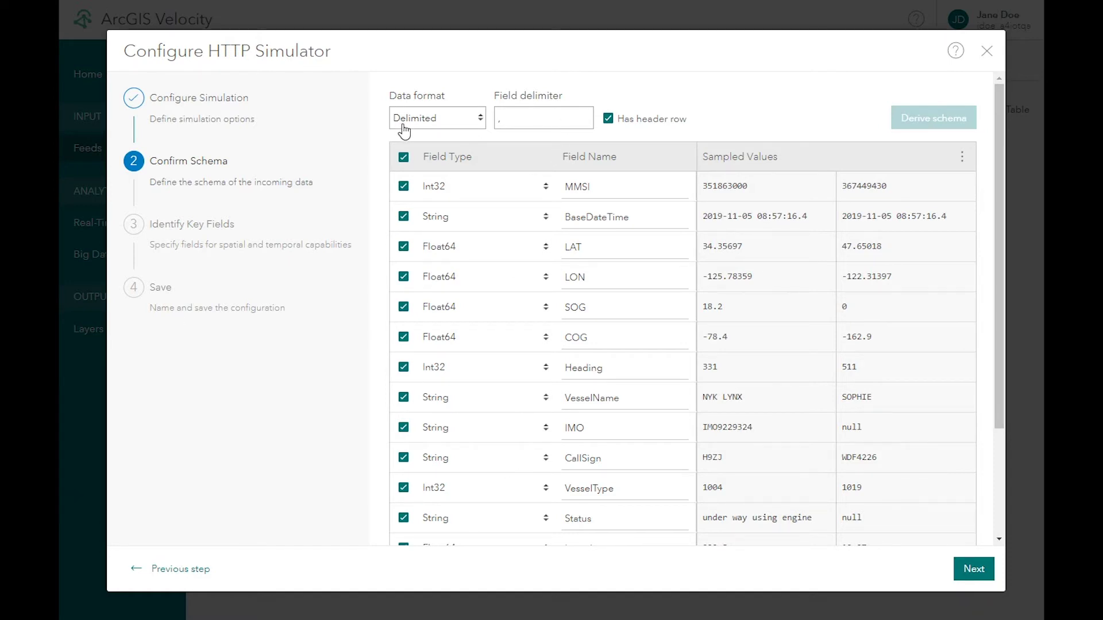
left_click(500, 119)
double_click(500, 119)
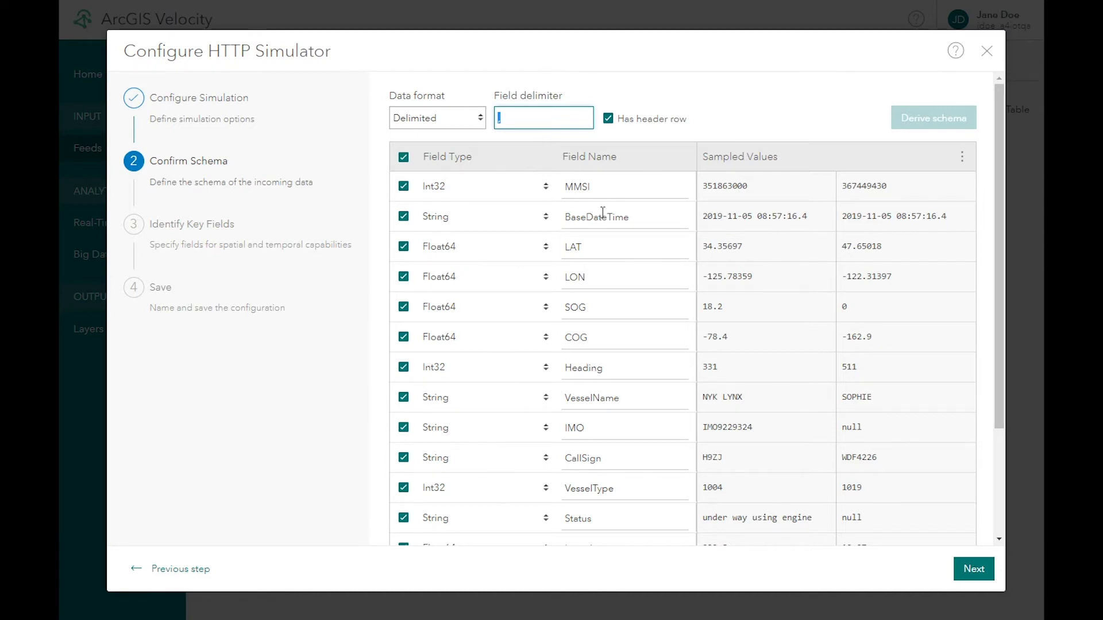
left_click(465, 288)
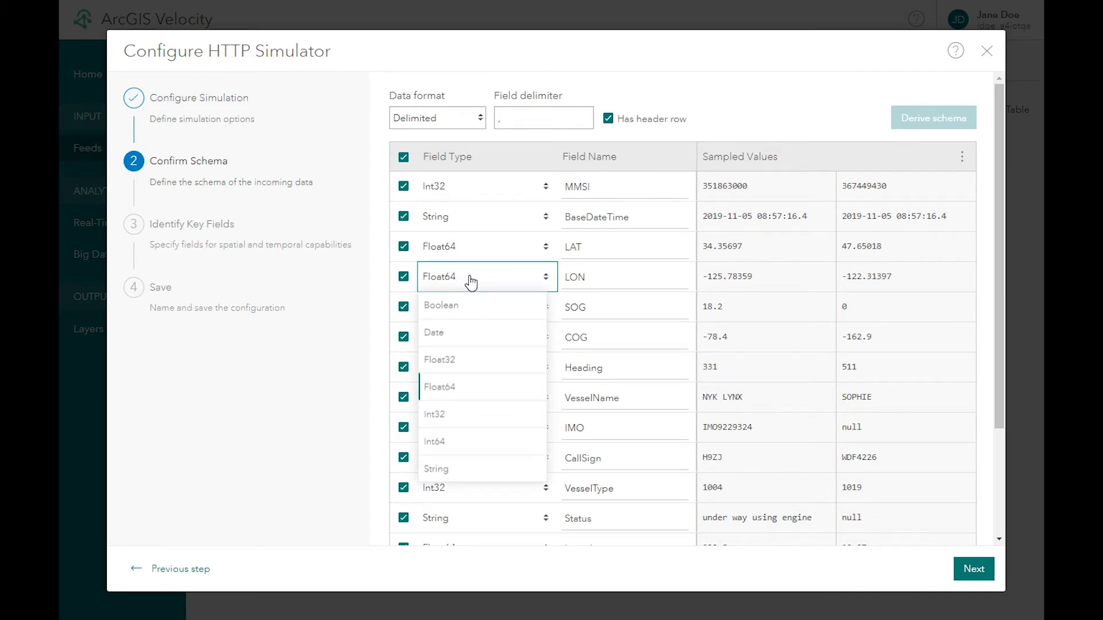
left_click(466, 281)
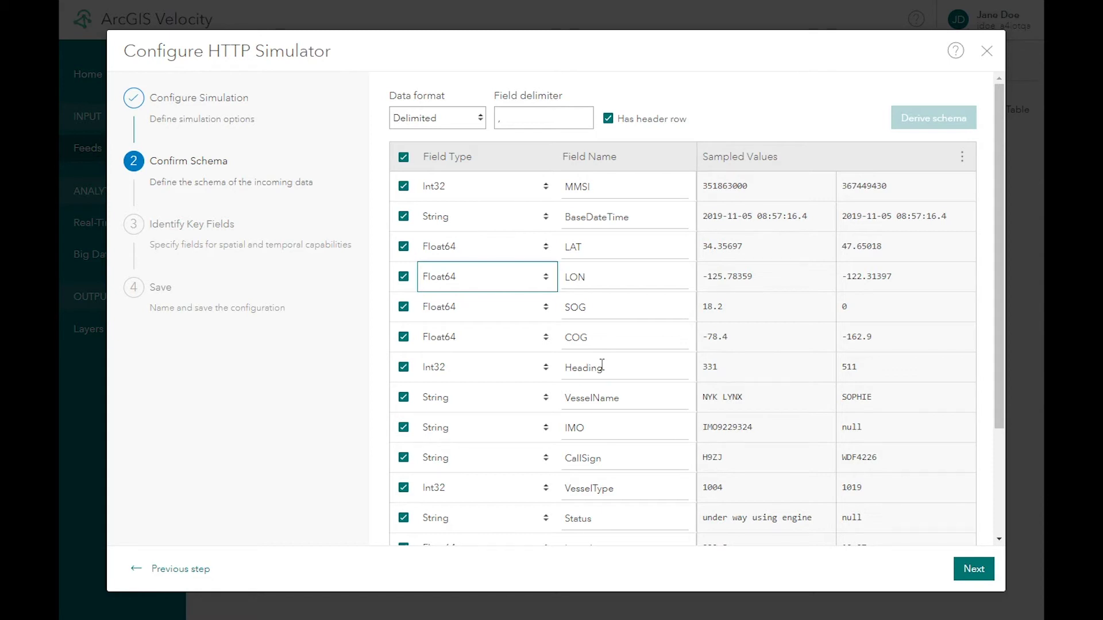
On the key fields step, set Location type to X/Y fields using LON and LAT.
left_click(975, 570)
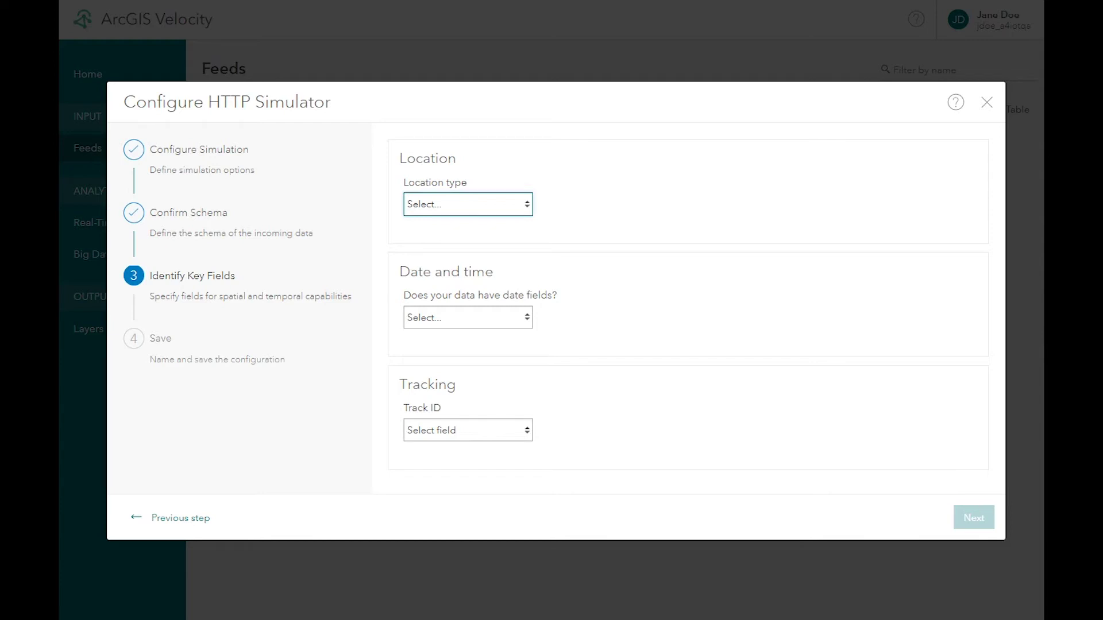
left_click(501, 211)
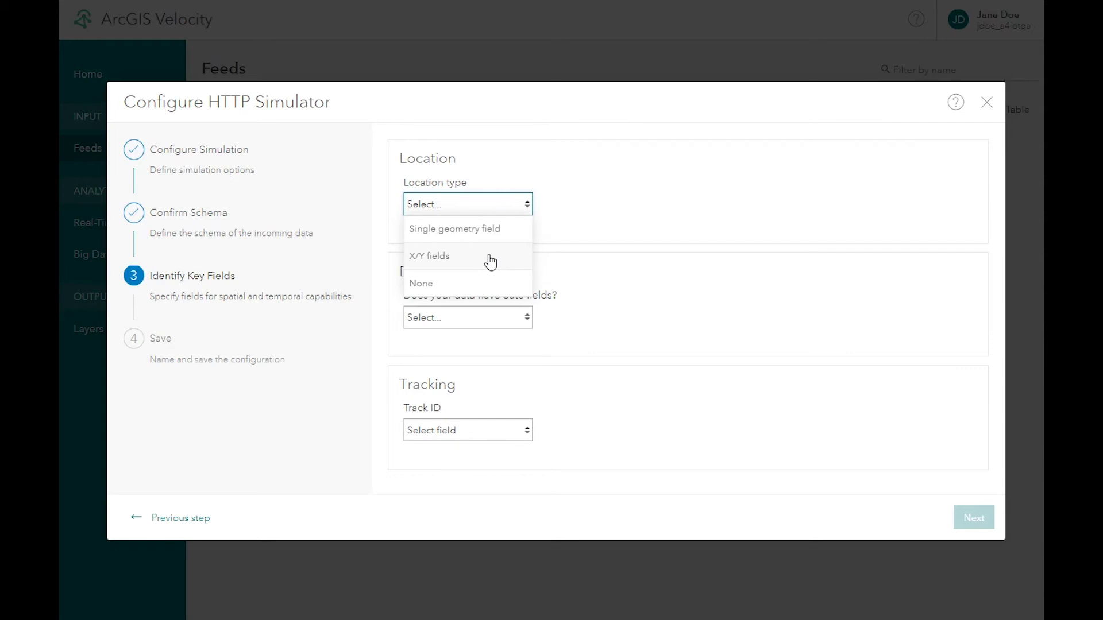
left_click(435, 265)
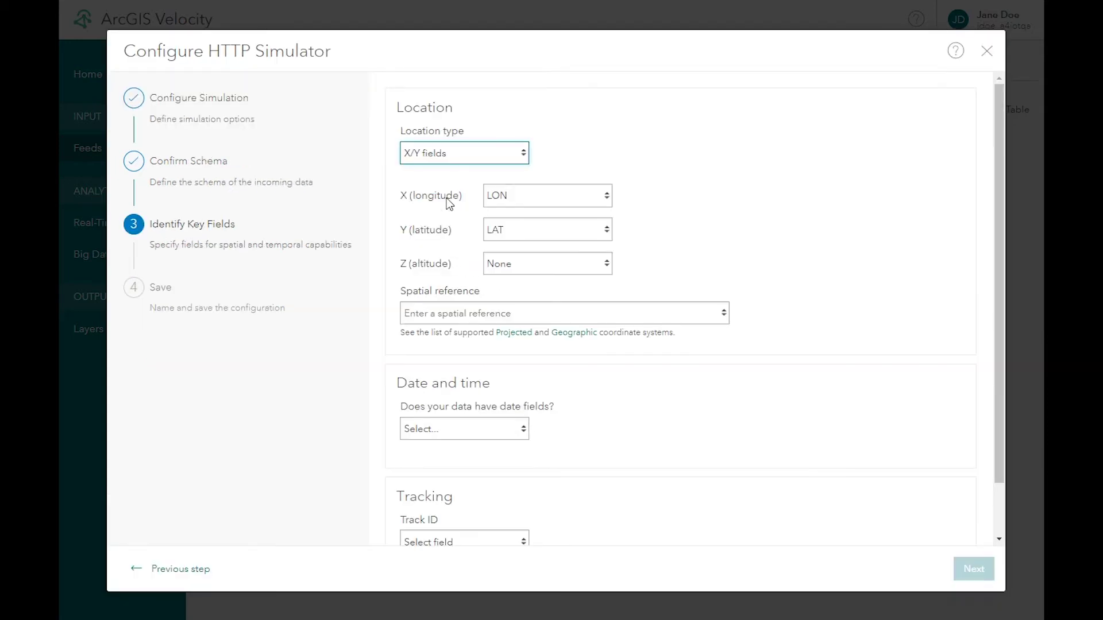
mouse_move(448, 198)
Set the spatial reference to 4326, GCS WGS 1984.
left_click(511, 316)
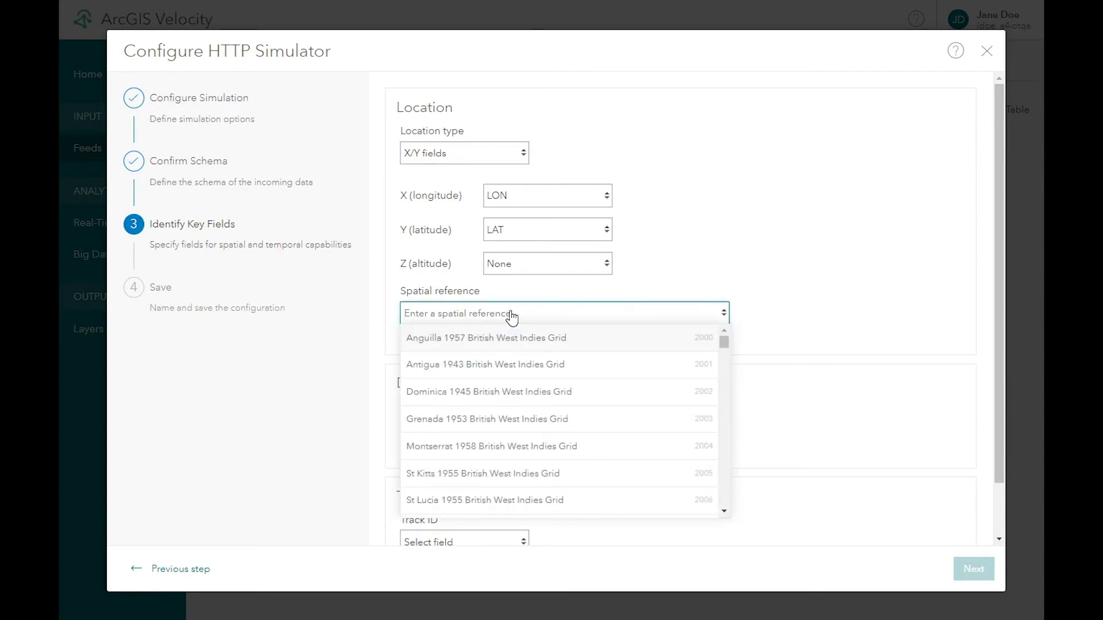
type("4326")
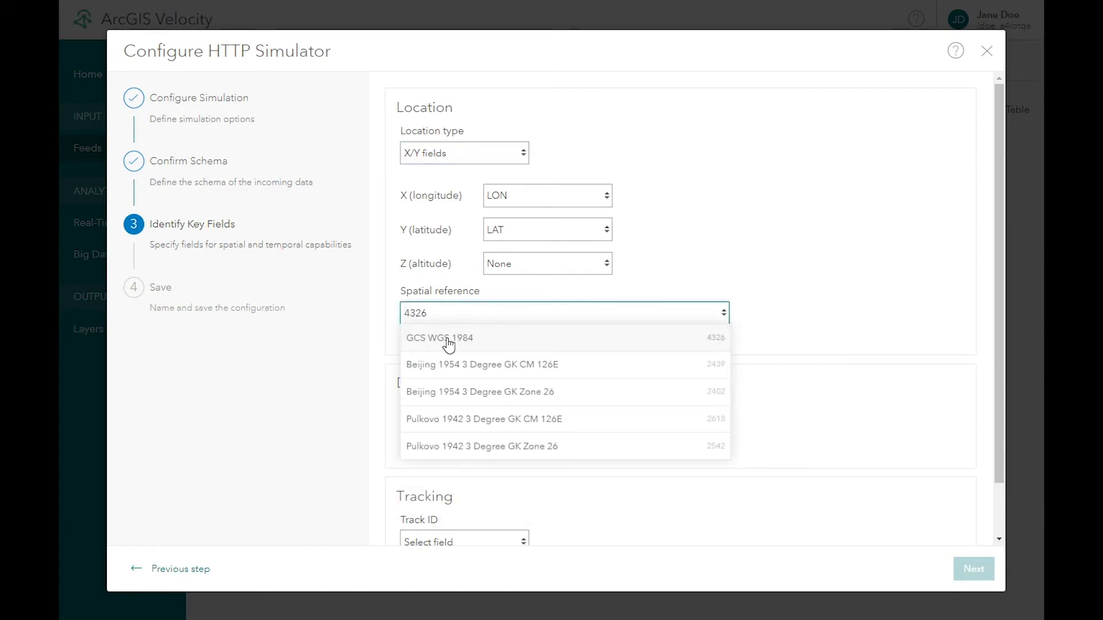
left_click(447, 339)
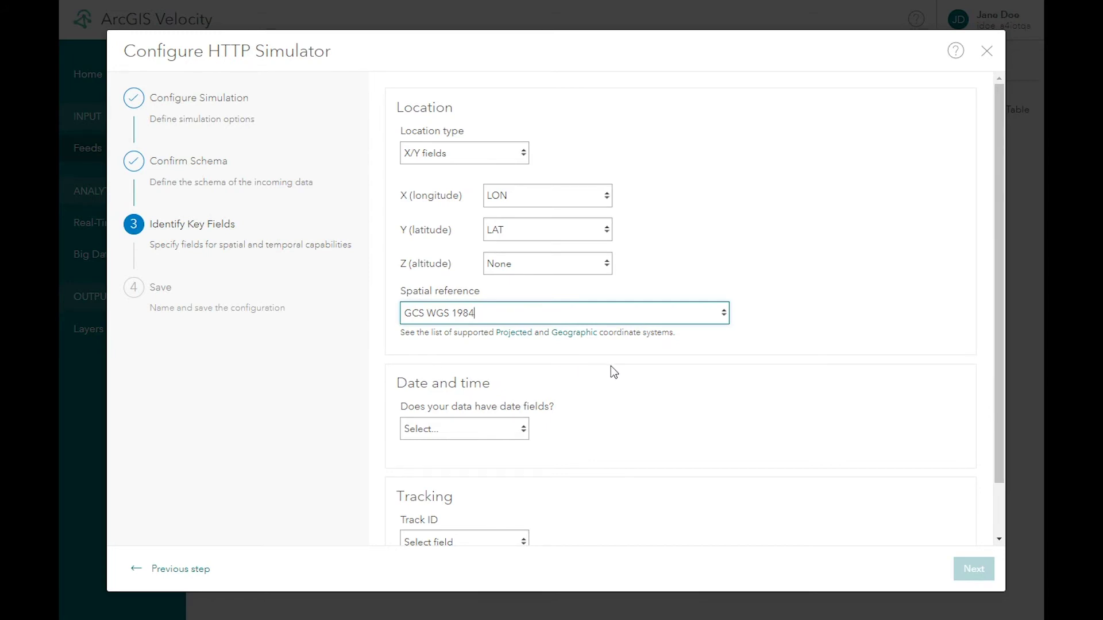
scroll(612, 372, "down", 1)
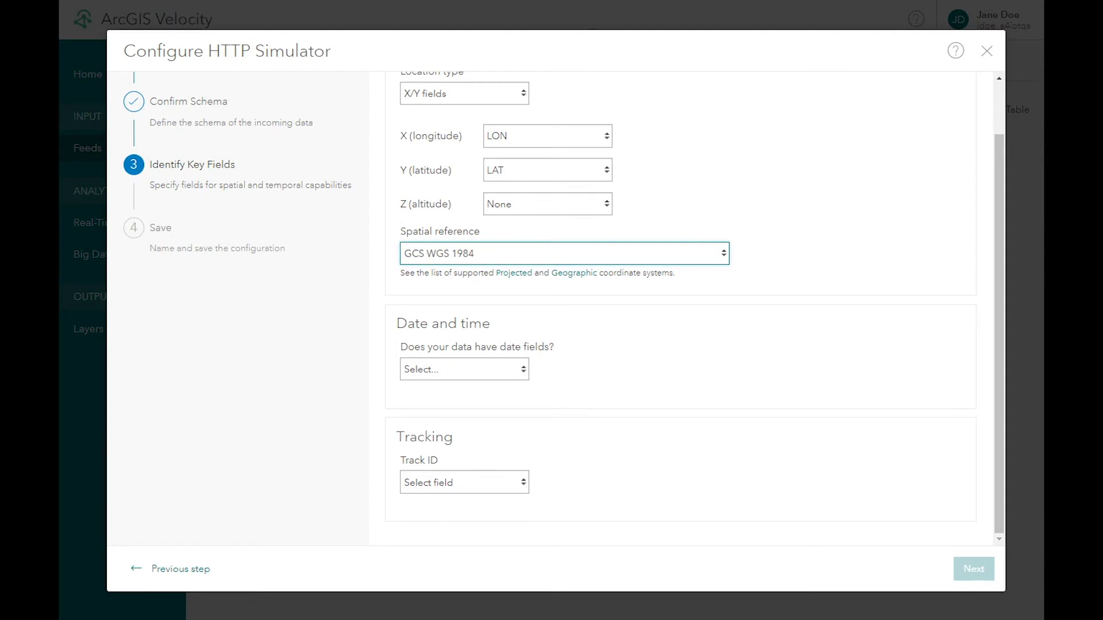
Indicate the data has date fields and choose Epoch values as the date format.
left_click(470, 373)
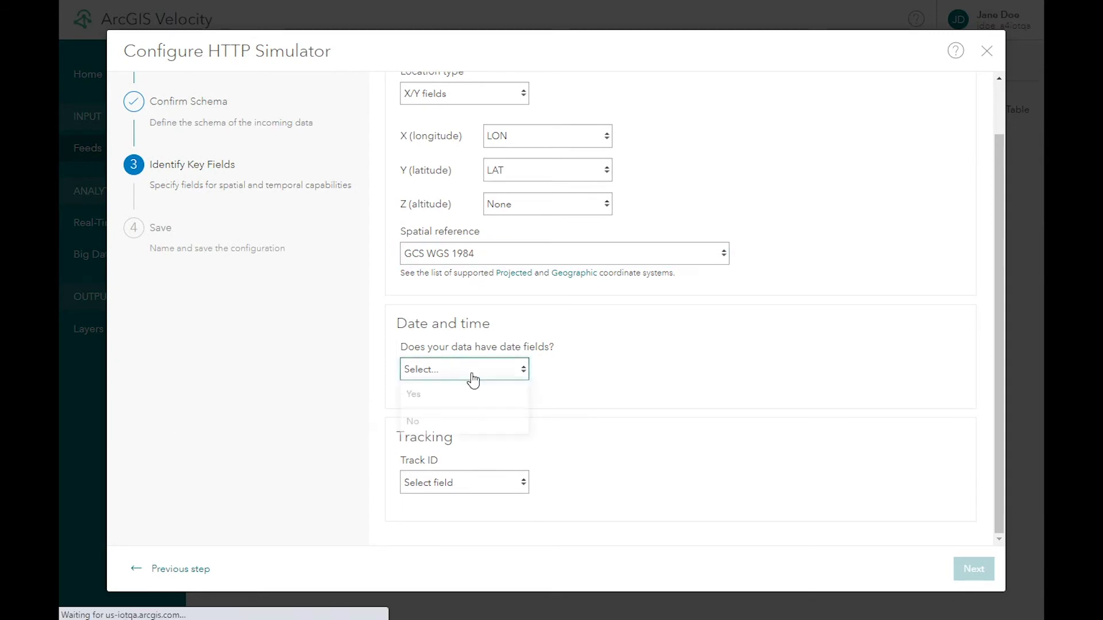
left_click(462, 396)
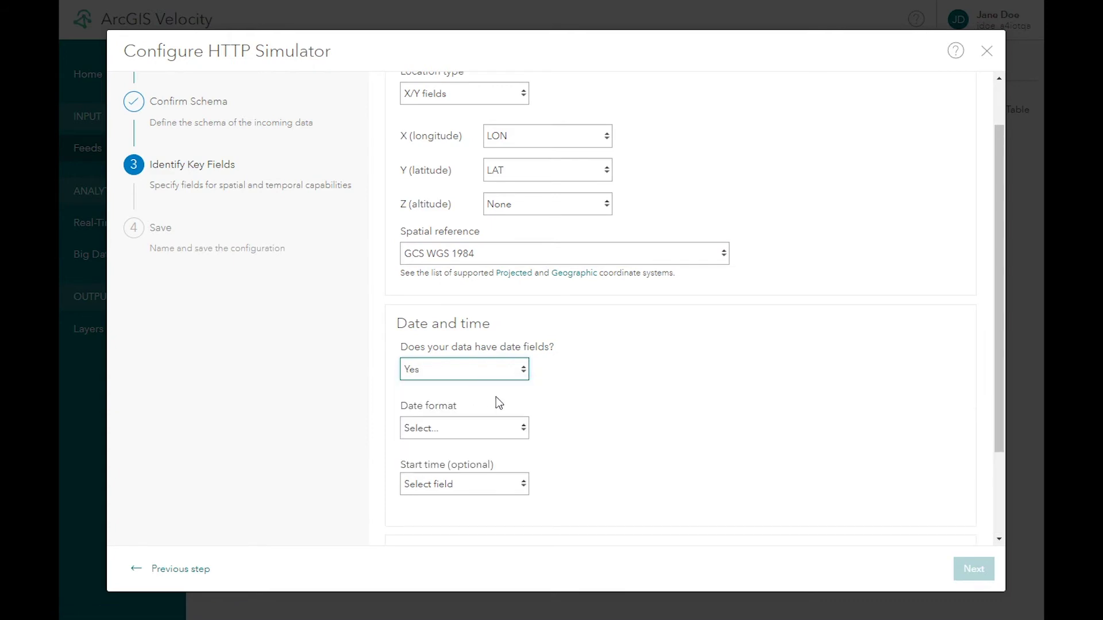
left_click(481, 434)
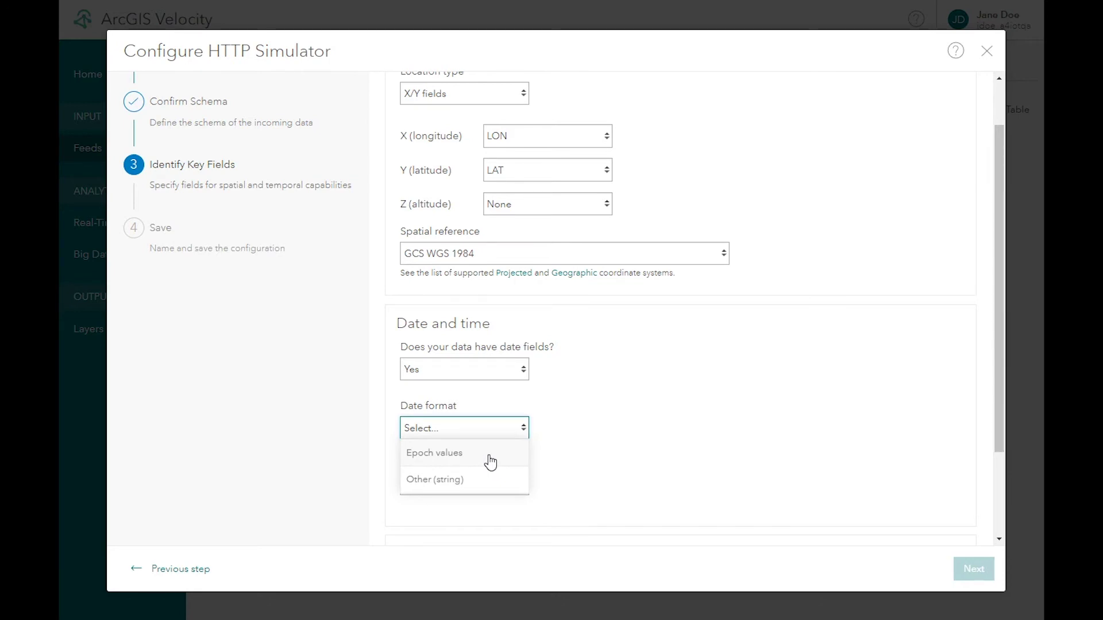
left_click(490, 460)
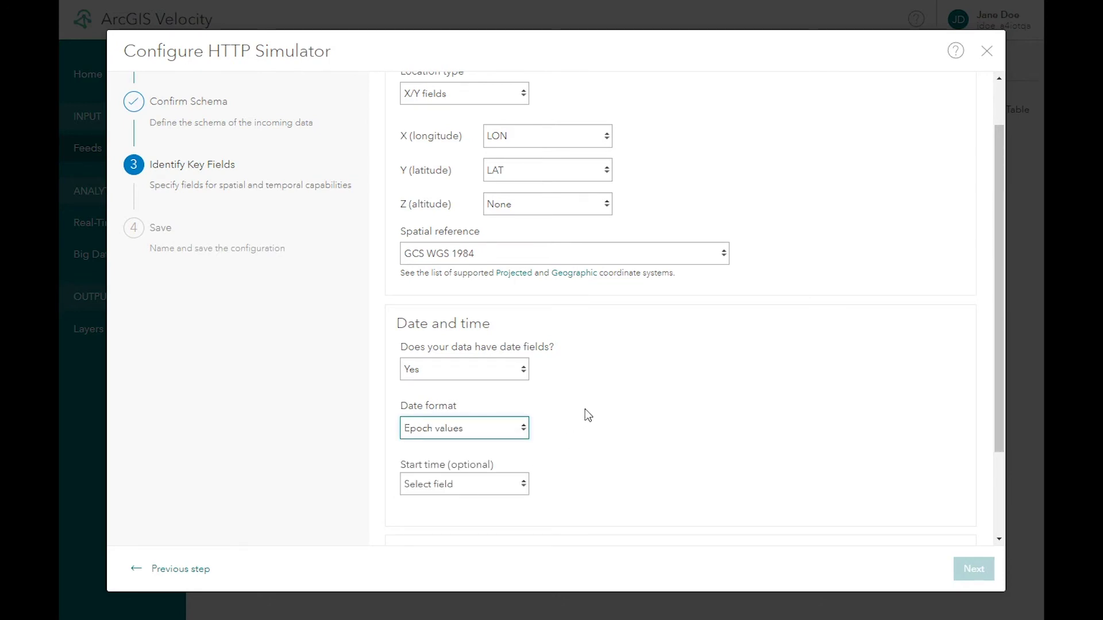
Pick BaseDateTime as the start time and check its sample value.
scroll(572, 393, "down", 1)
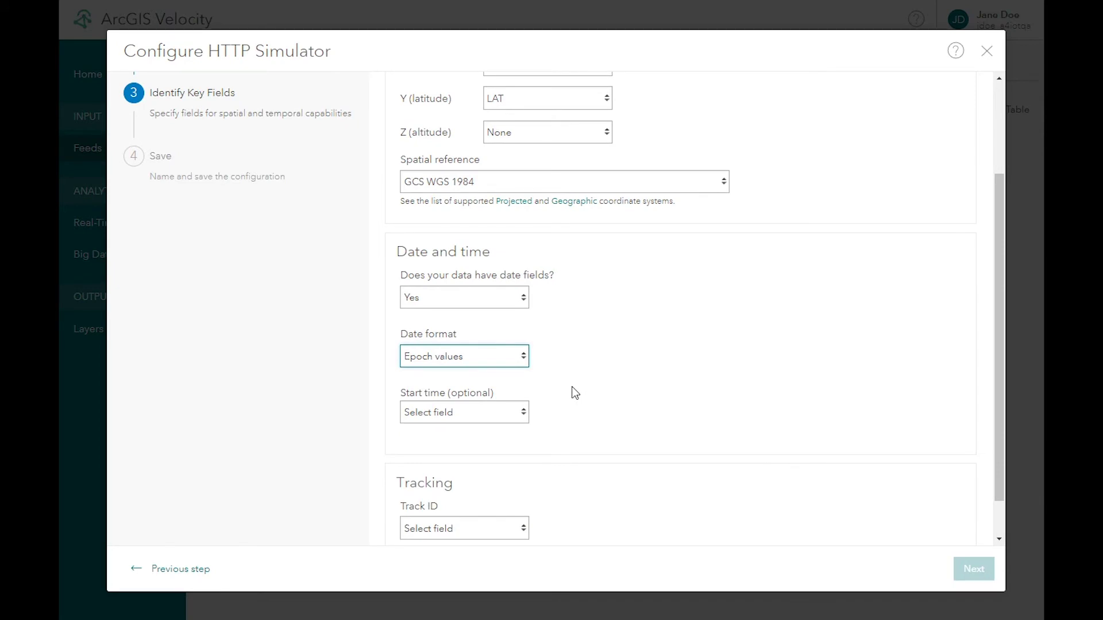
mouse_move(471, 393)
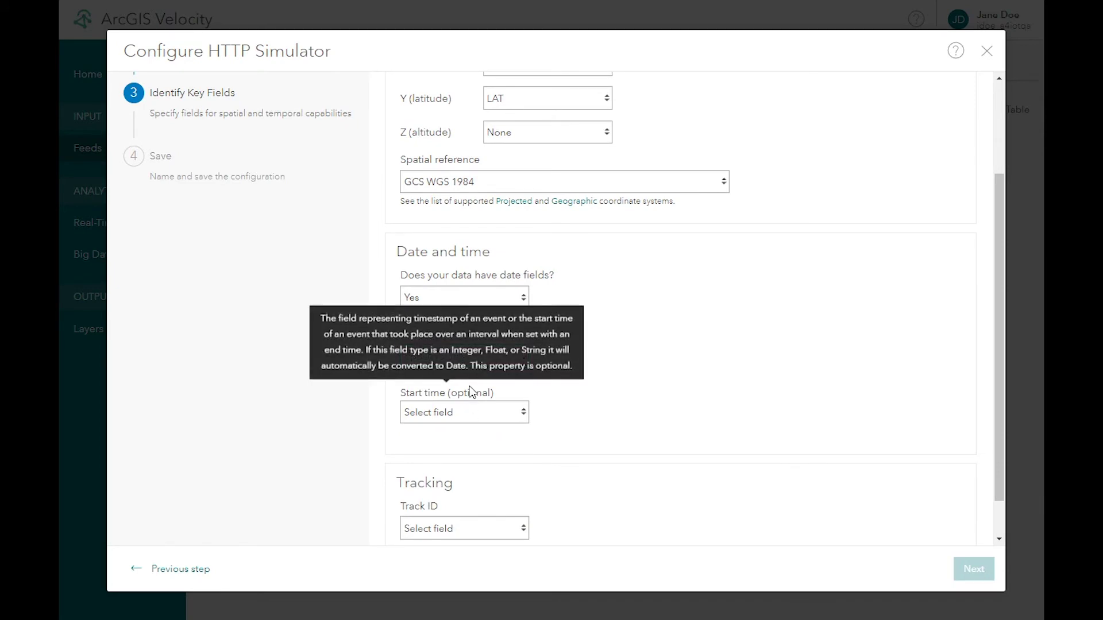
left_click(485, 419)
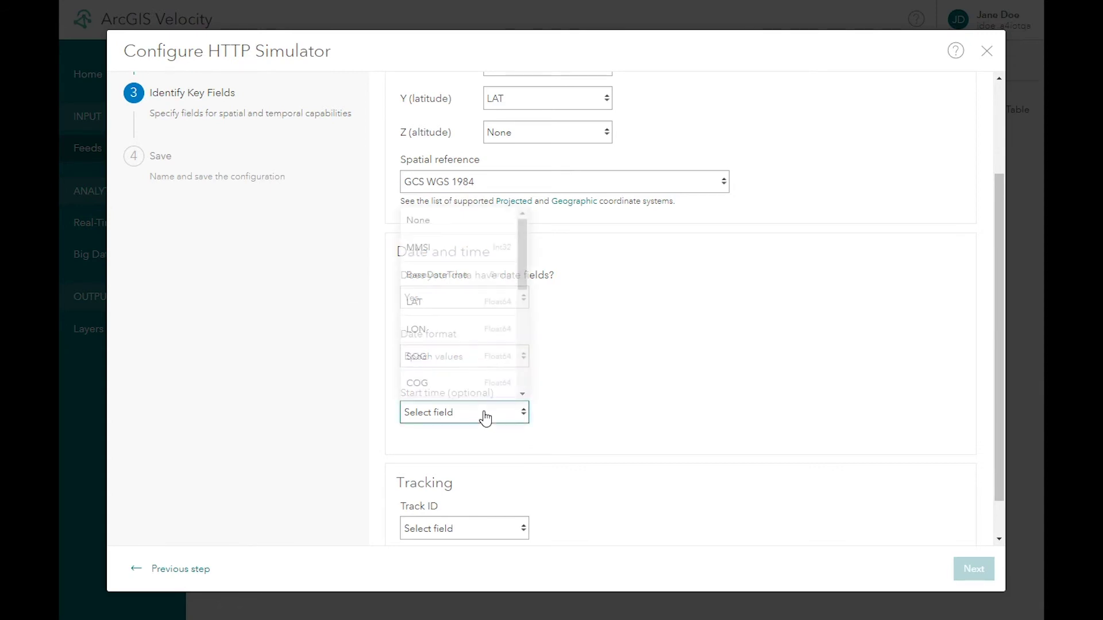
left_click(473, 276)
left_click_drag(543, 414, 650, 410)
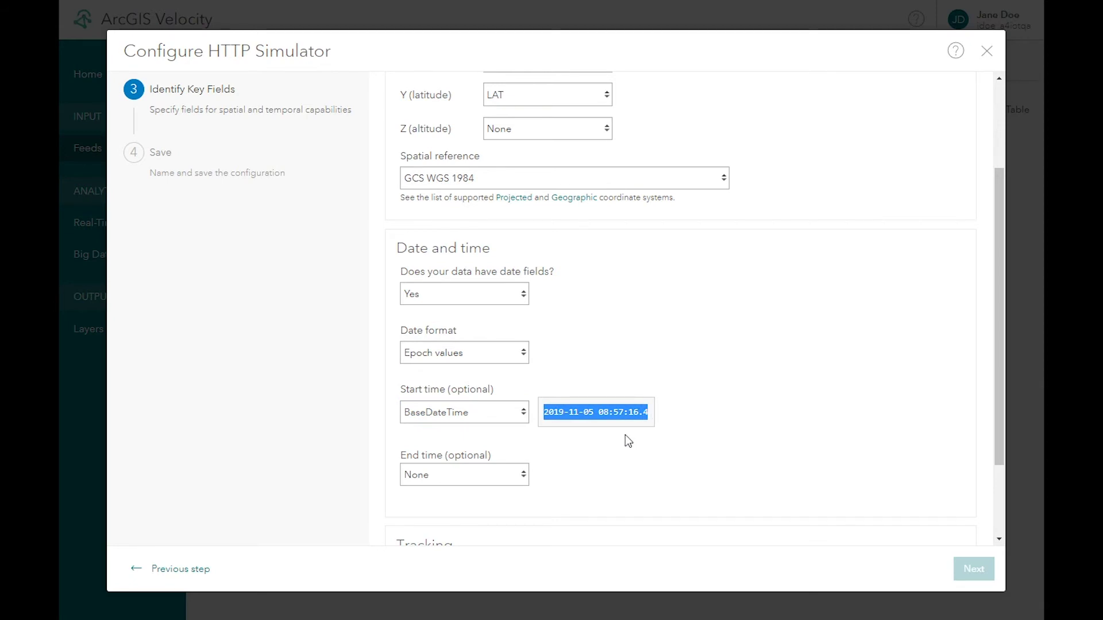
left_click(488, 353)
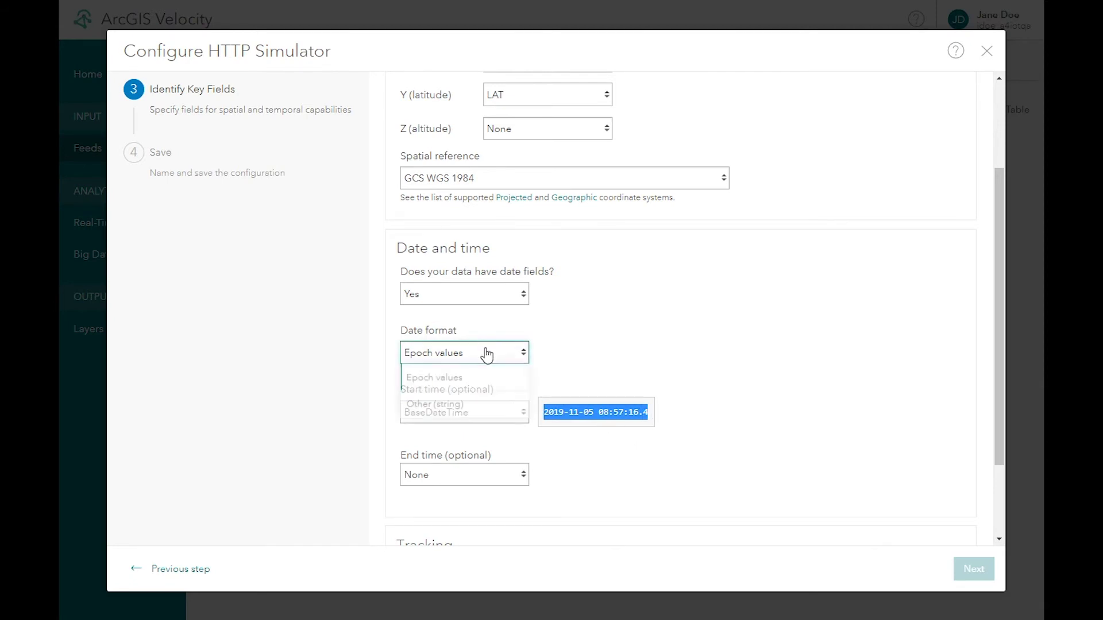
Switch the date format to Other (string) with the pattern yyyy-MM-dd HH:mm:ss.S.
left_click(486, 403)
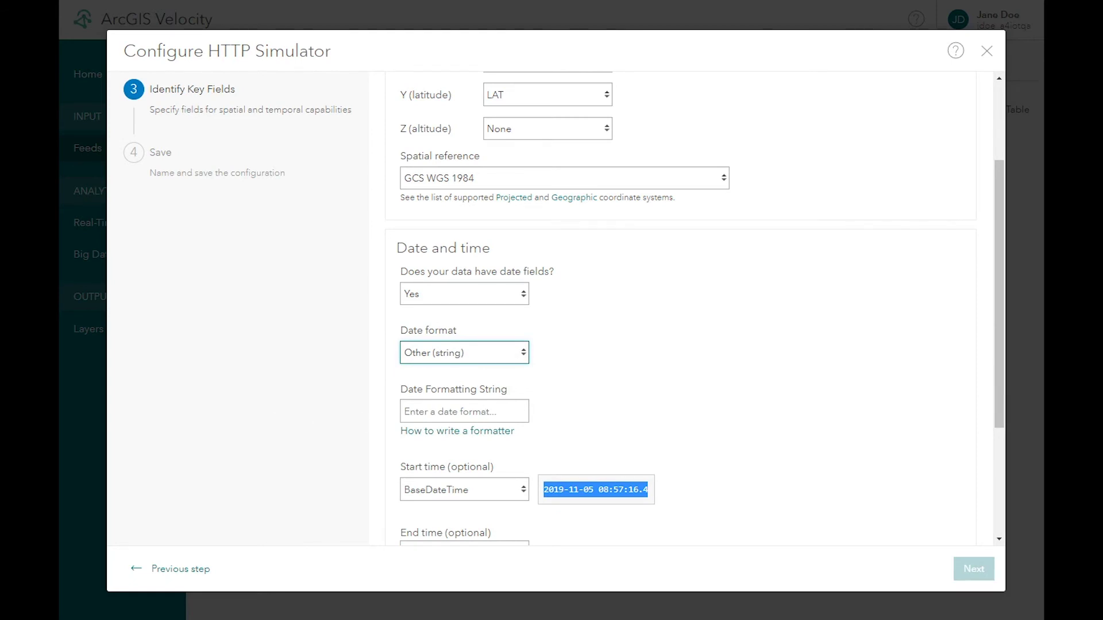
scroll(514, 377, "down", 1)
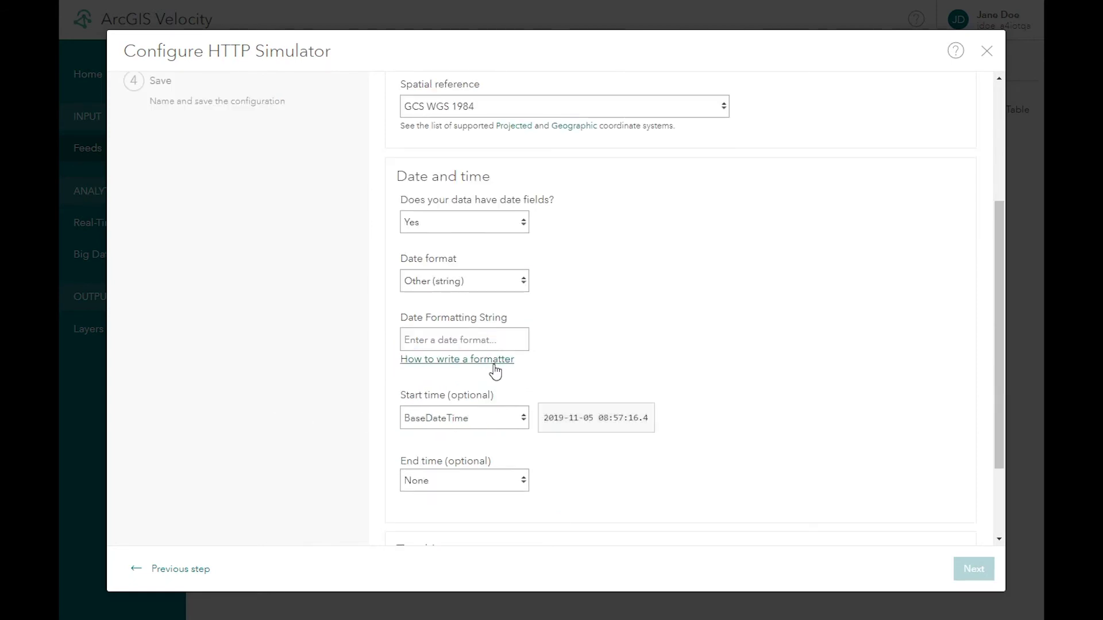
left_click(493, 362)
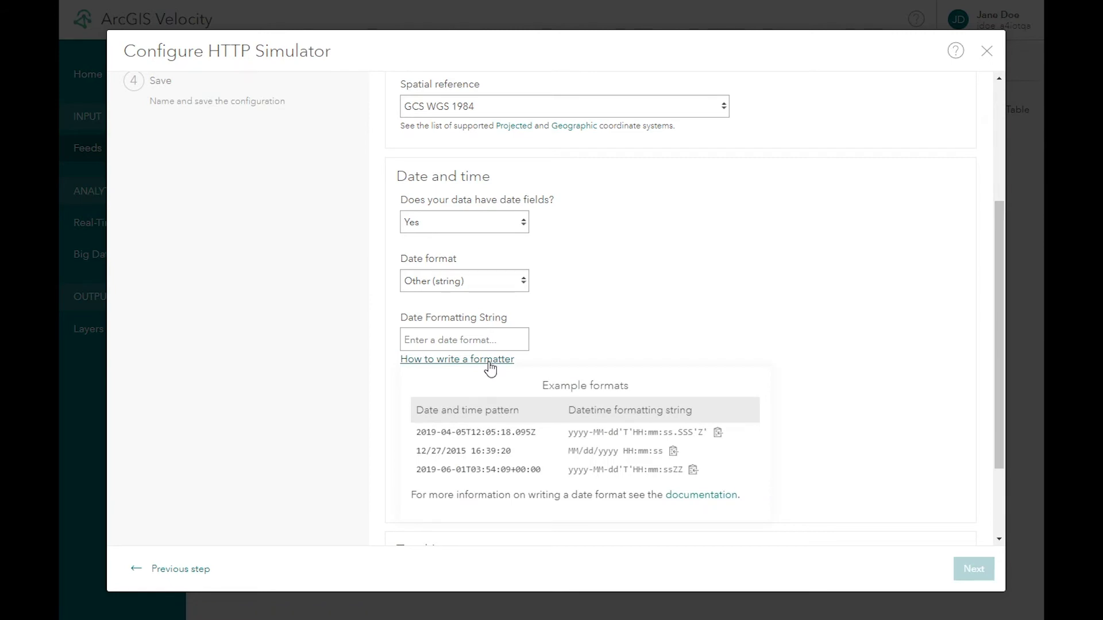
left_click(625, 335)
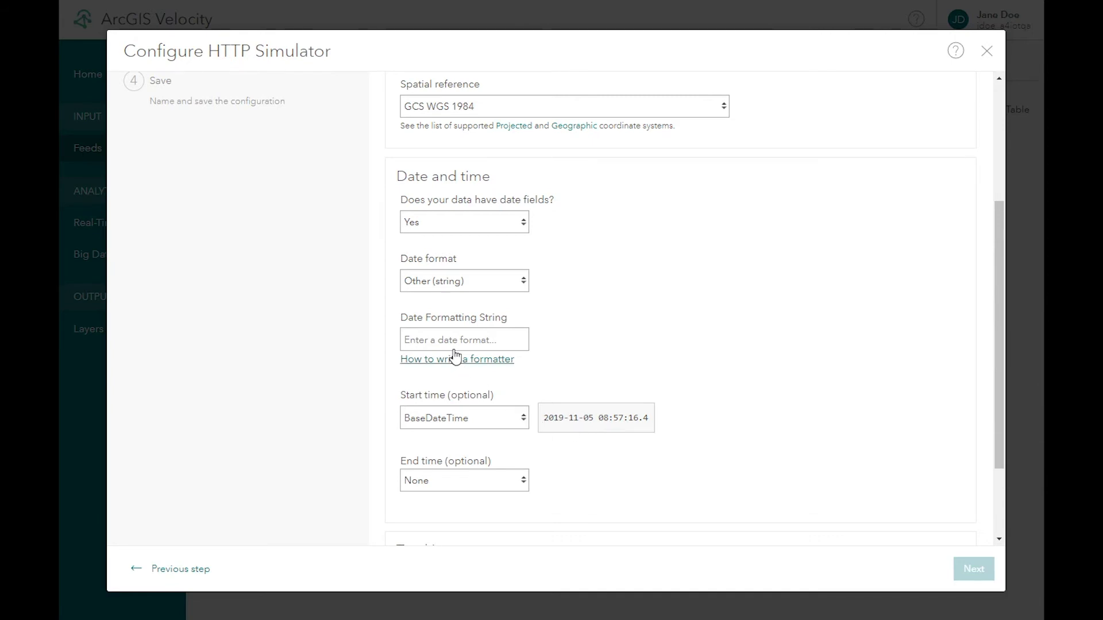
left_click(444, 336)
left_click(462, 371)
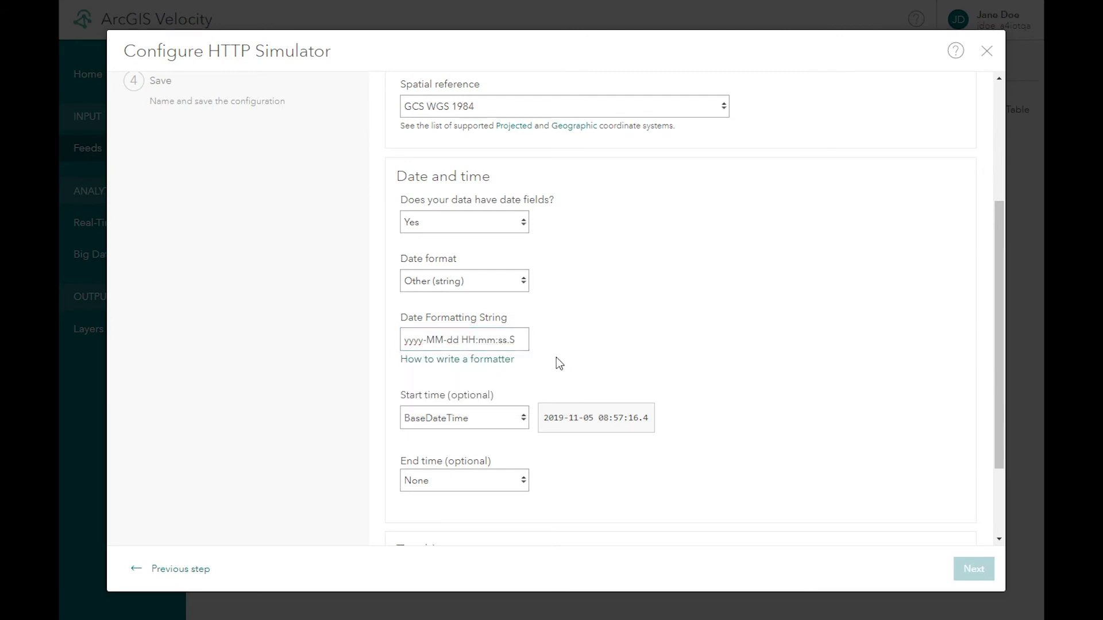
left_click_drag(515, 342, 508, 342)
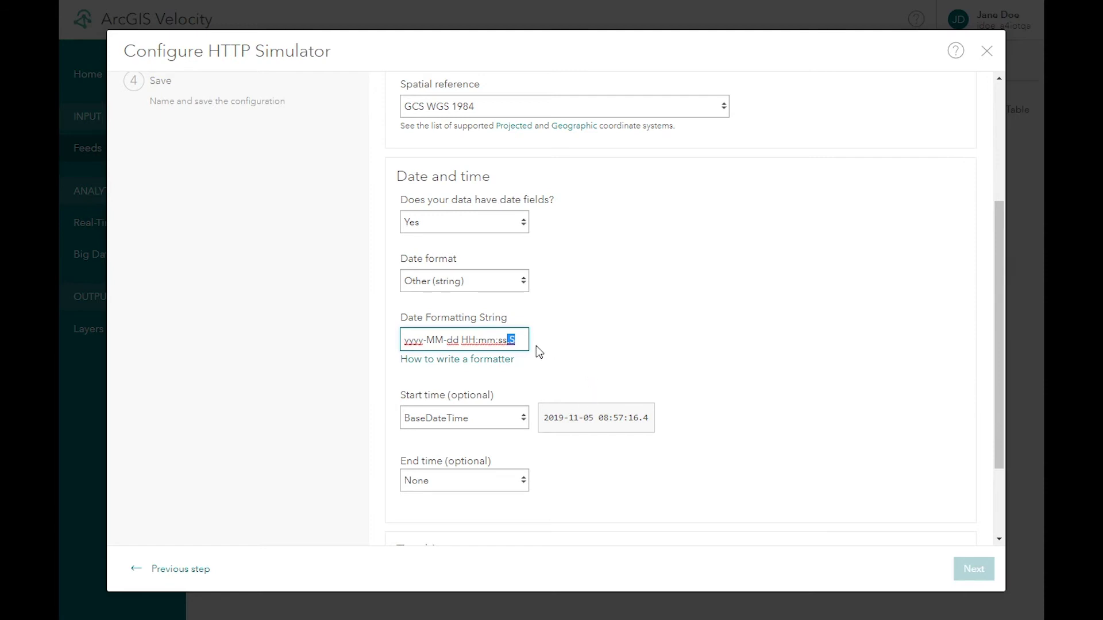
left_click(571, 352)
scroll(609, 373, "down", 2)
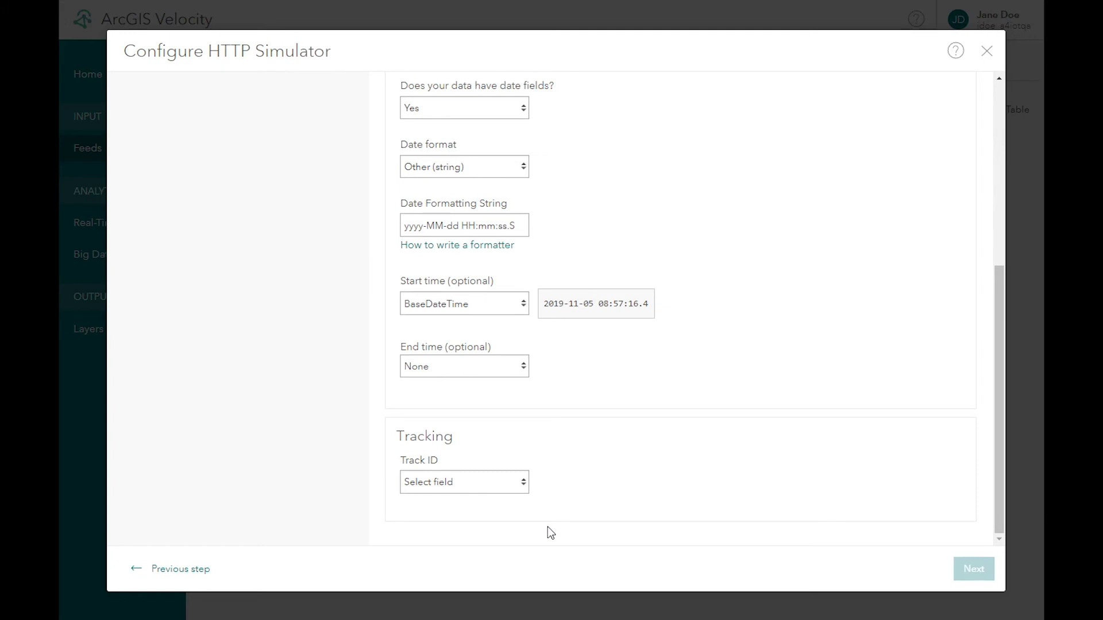
Choose MMSI as the Track ID and continue to the Save step.
left_click(492, 487)
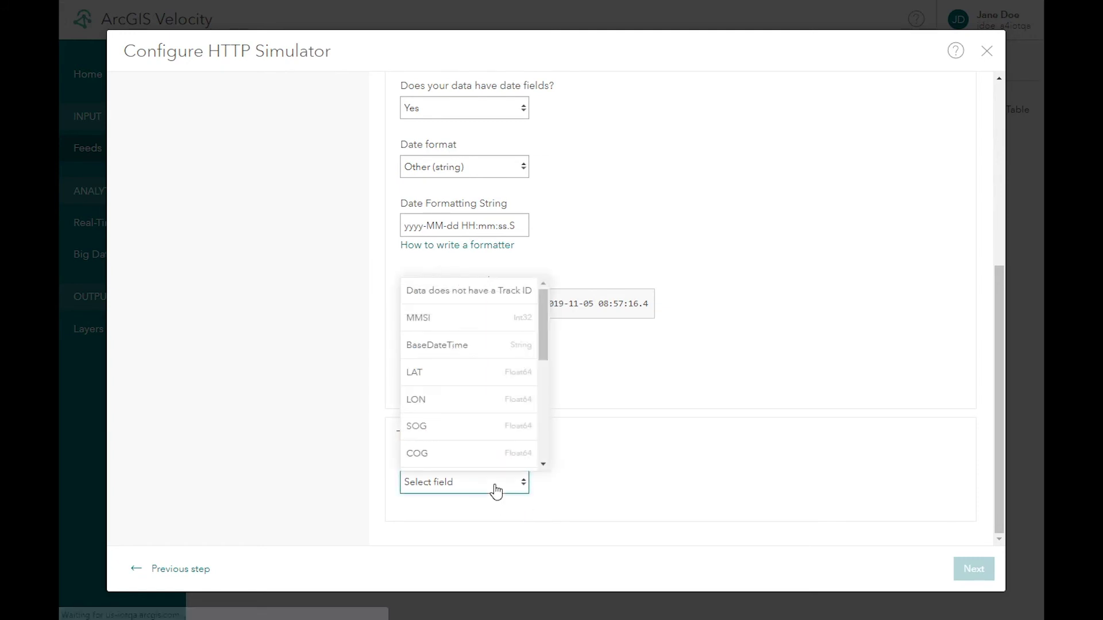
left_click(474, 326)
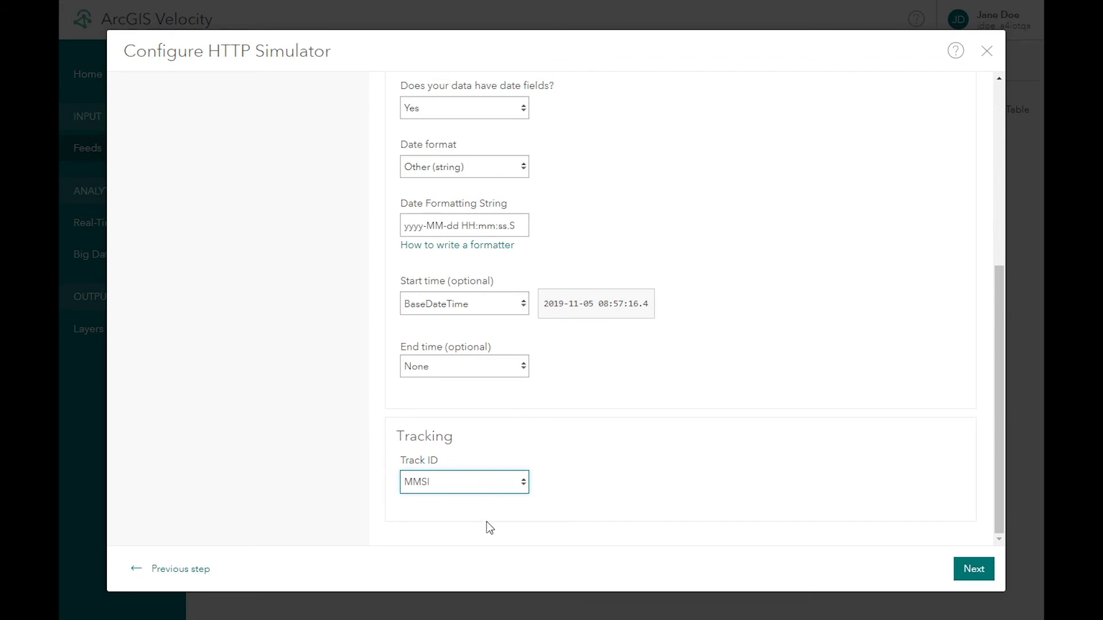
left_click(968, 574)
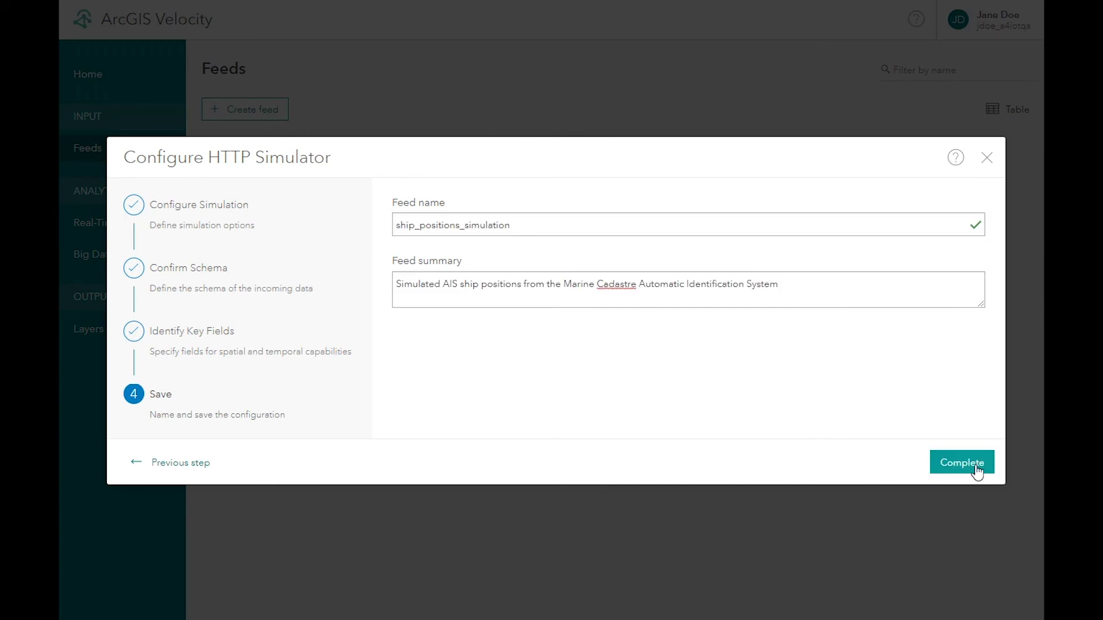
Complete the ship_positions_simulation feed and sign in to authorize starting it.
left_click(971, 465)
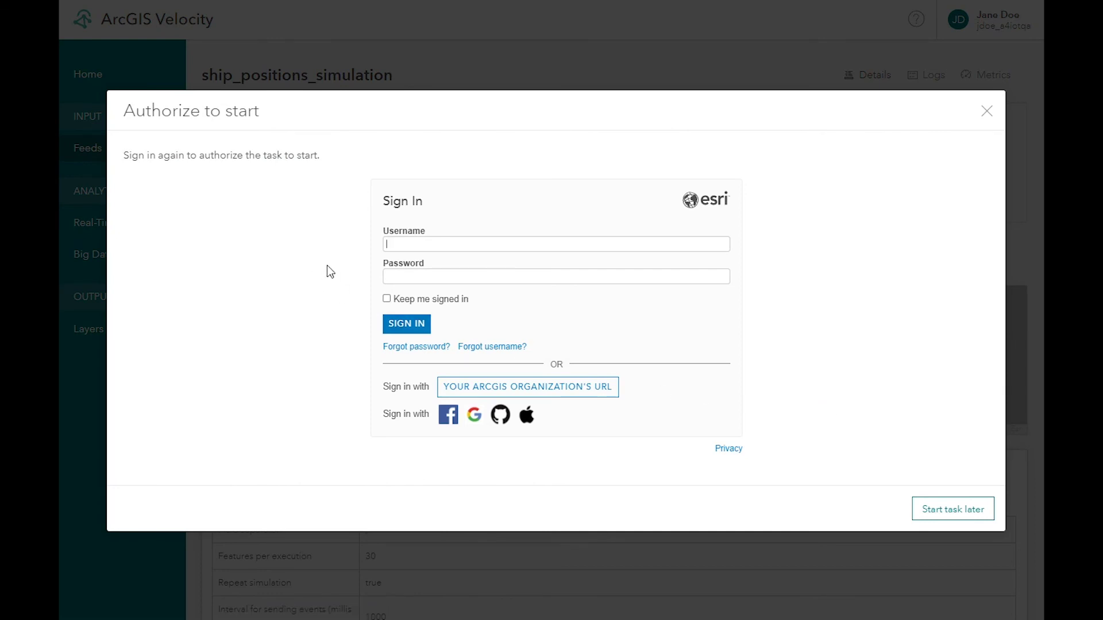
left_click(411, 326)
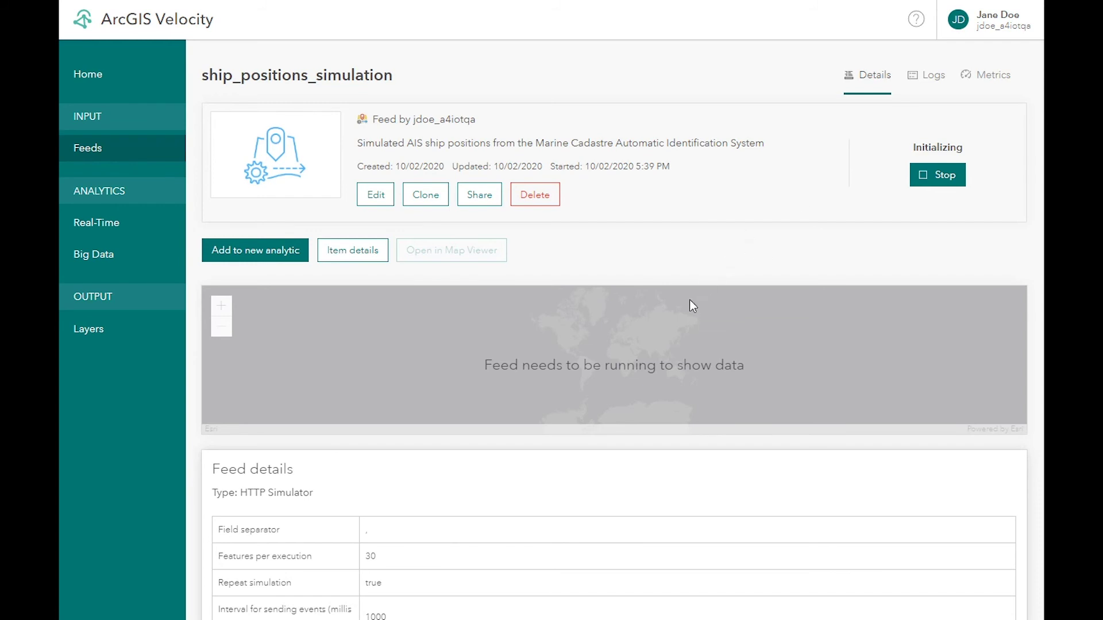
Review the Feed, Format, Geometry and Schema details, then view the ship points in Map Viewer.
scroll(626, 372, "down", 3)
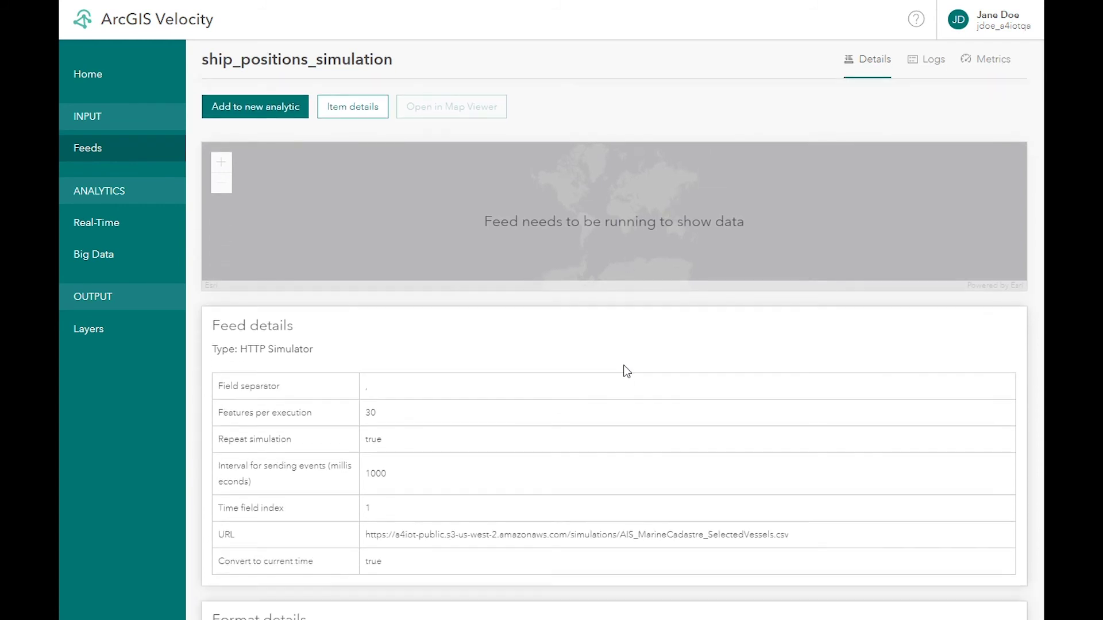
scroll(627, 371, "down", 3)
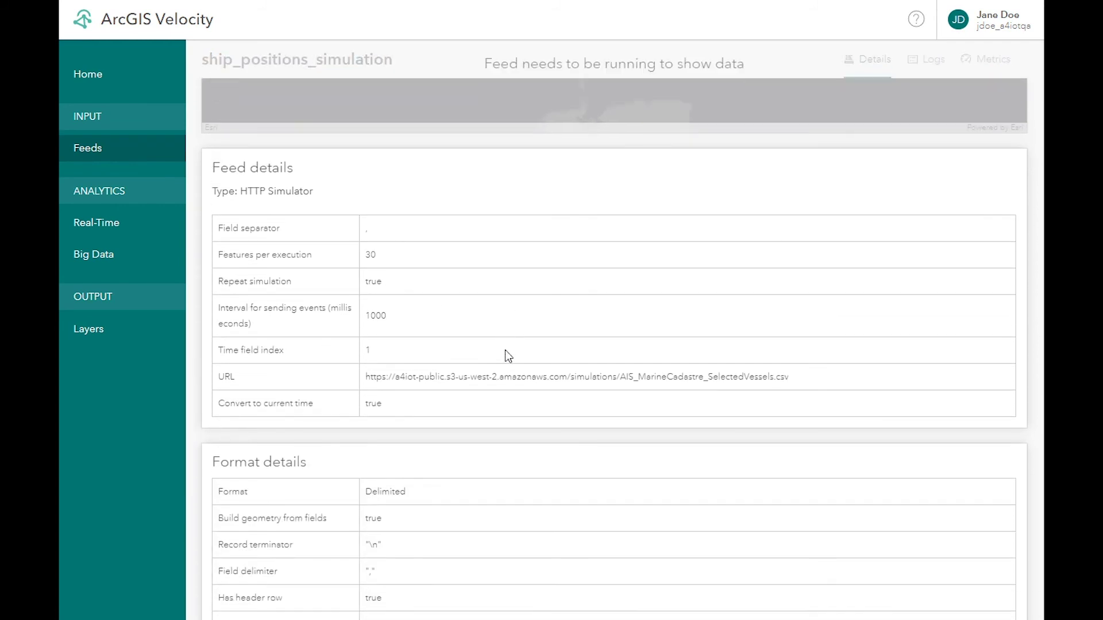
scroll(505, 351, "down", 10)
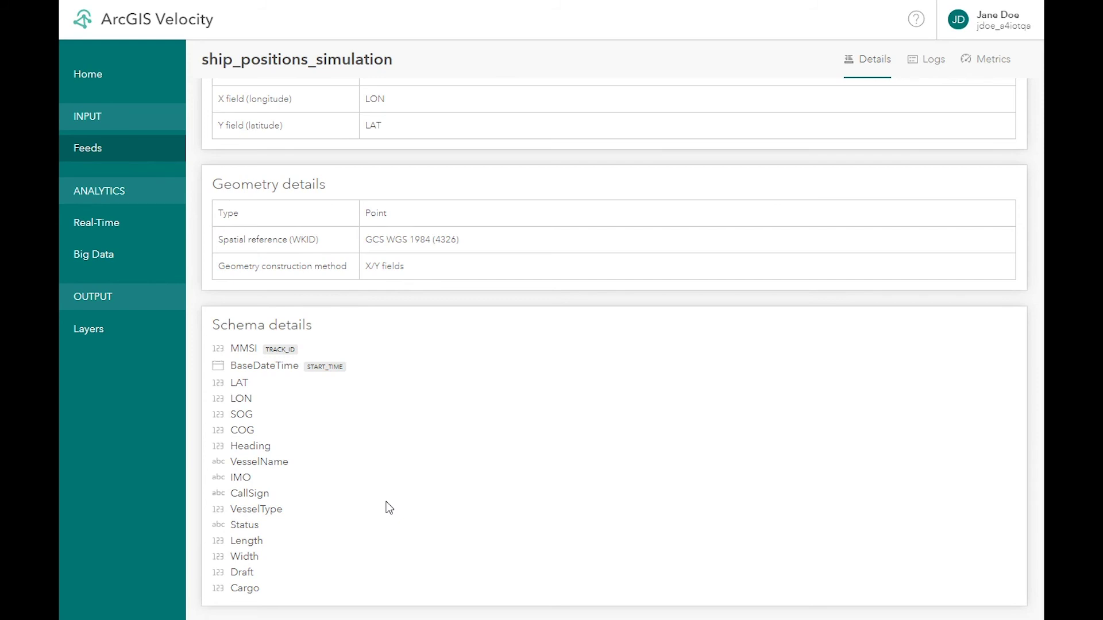
scroll(386, 508, "up", 10)
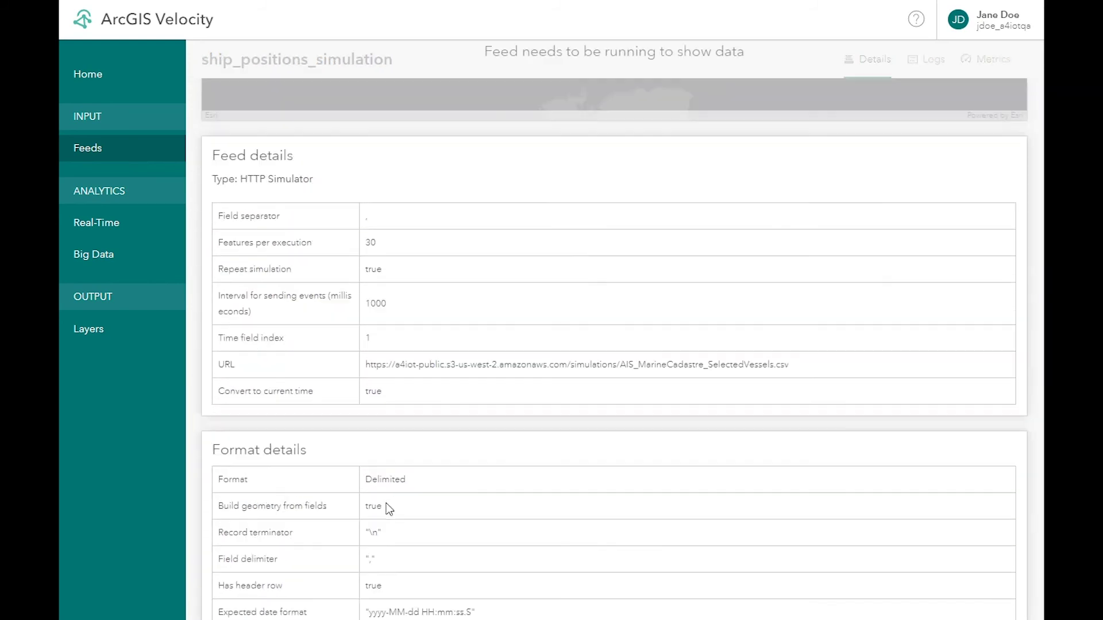
scroll(386, 503, "up", 5)
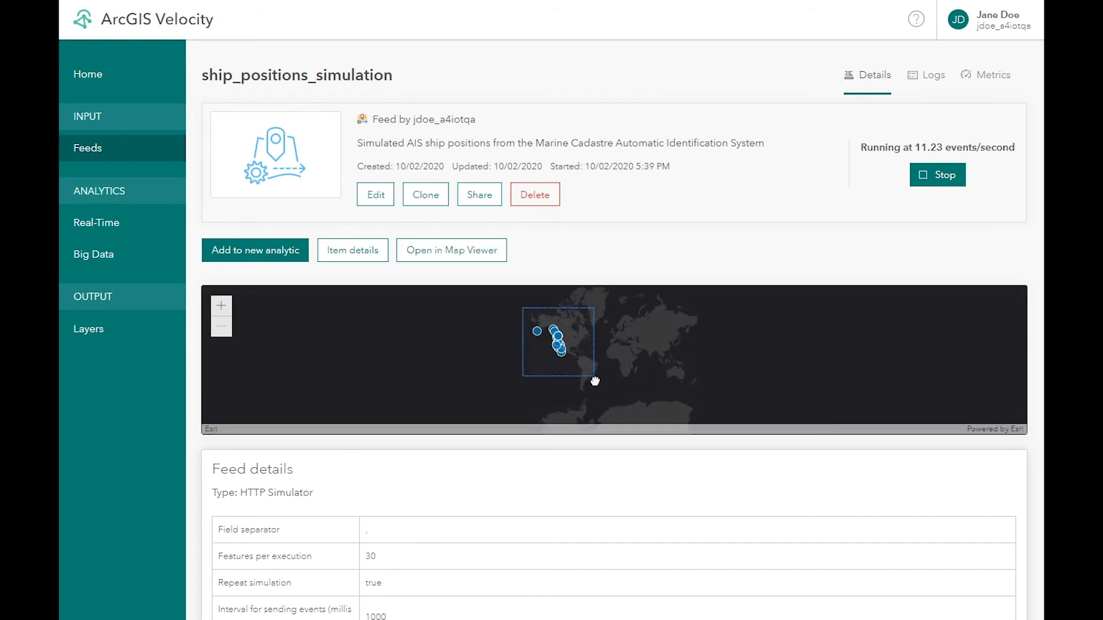
scroll(609, 352, "up", 1)
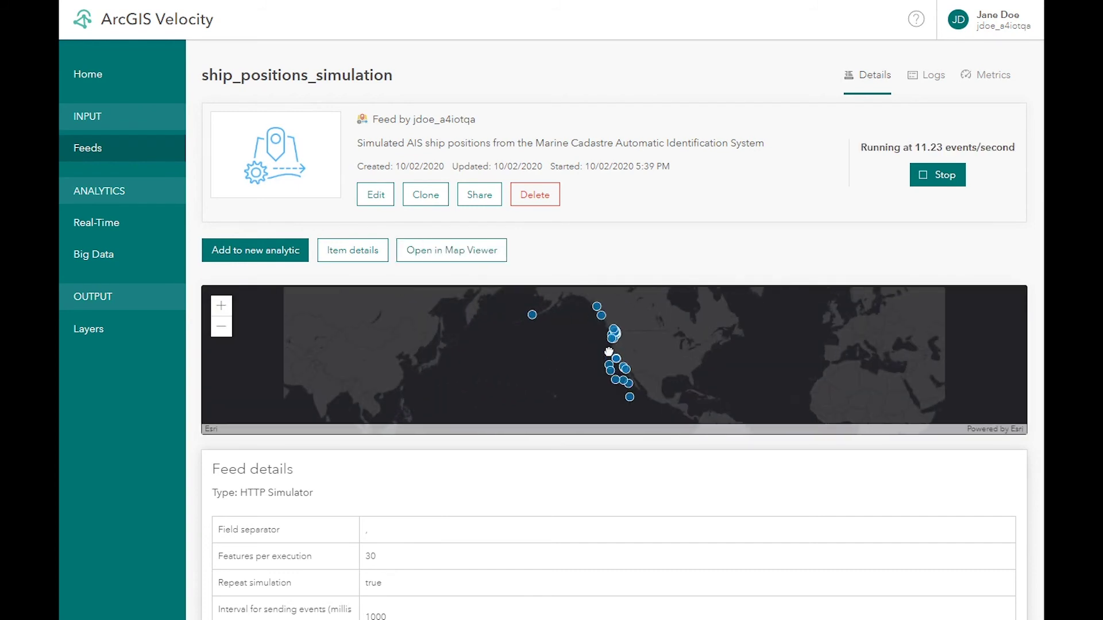
left_click(449, 256)
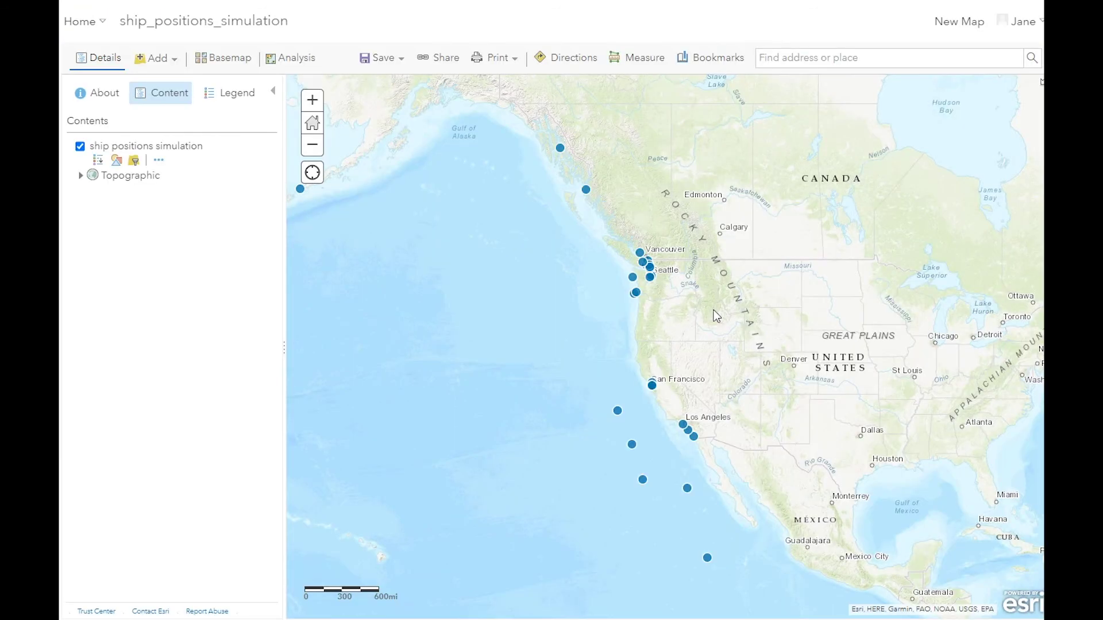
Zoom the map from the Vancouver–Seattle area into the San Juan Islands ships, then pan south.
left_click_drag(607, 242, 695, 319)
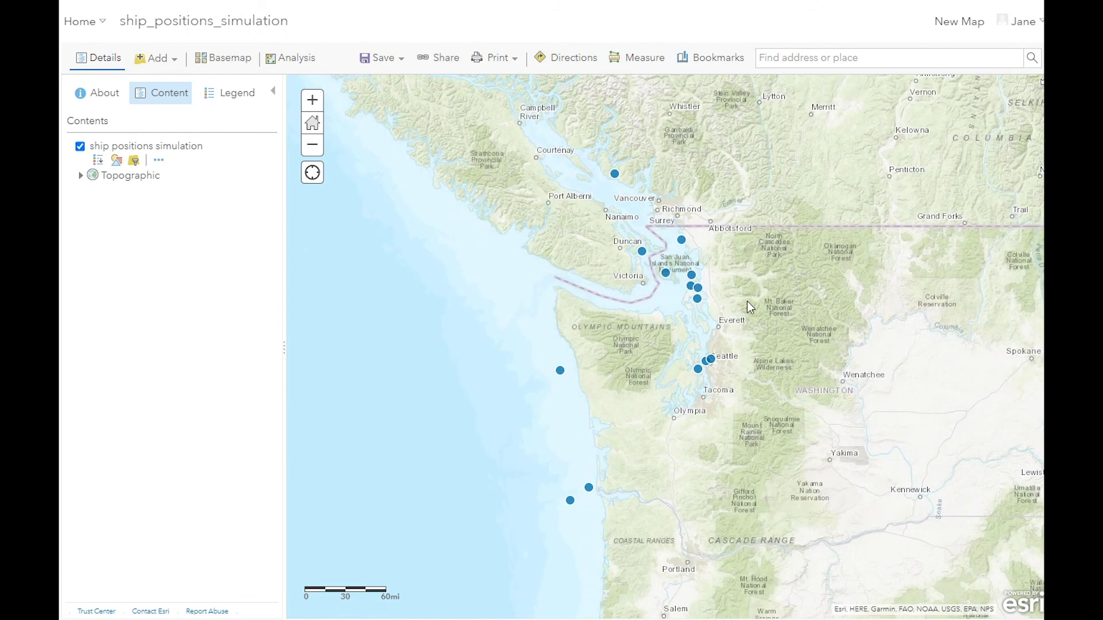
left_click_drag(634, 227, 733, 319)
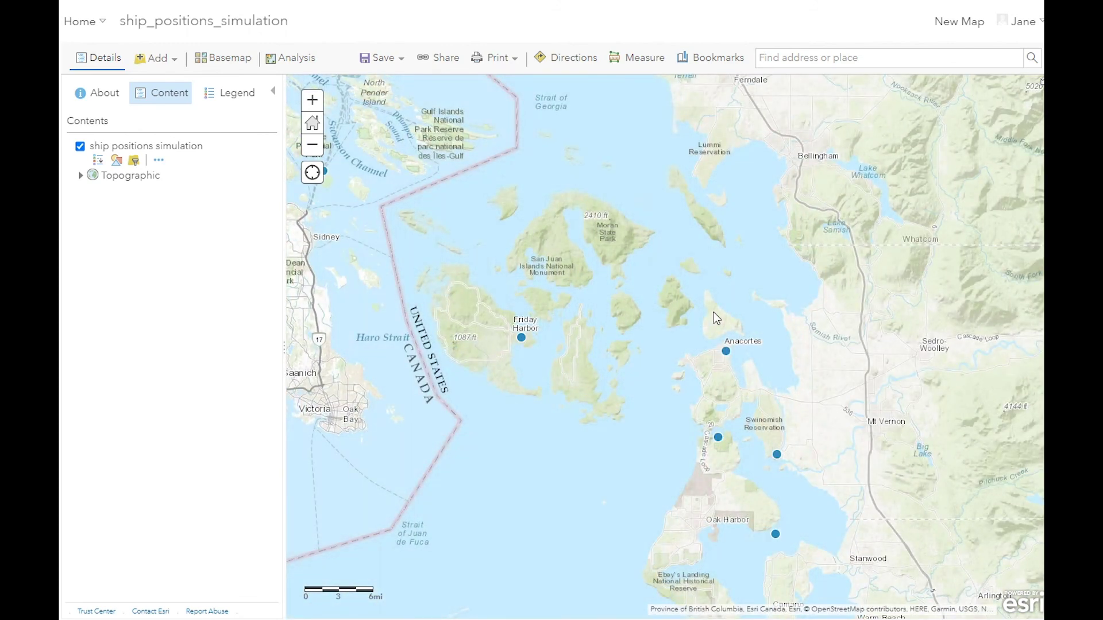
left_click_drag(763, 476, 768, 403)
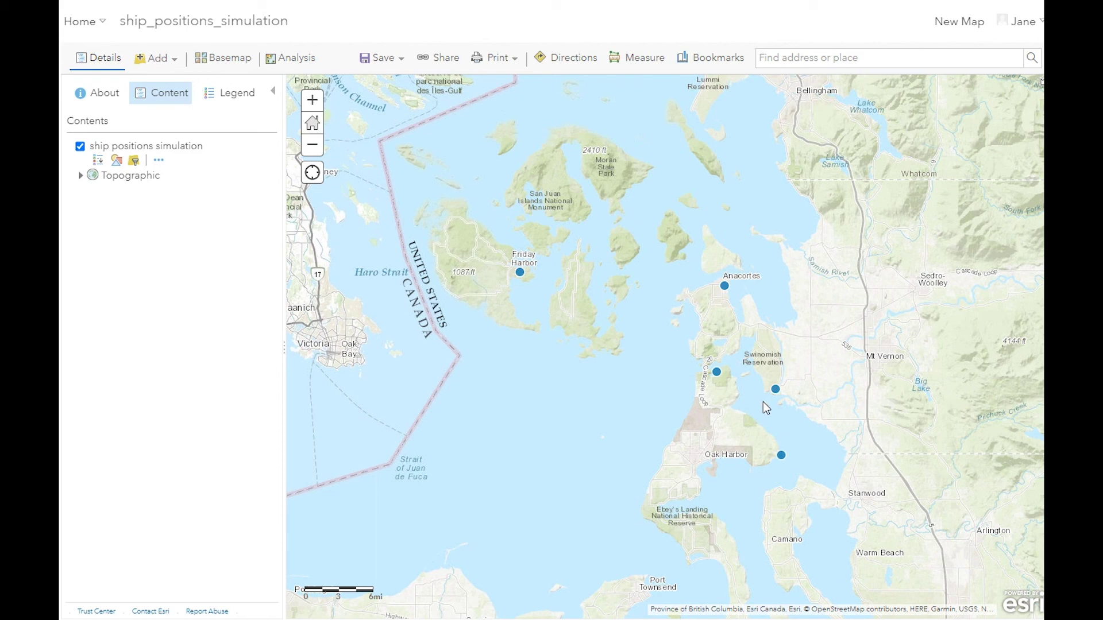
scroll(786, 432, "up", 1)
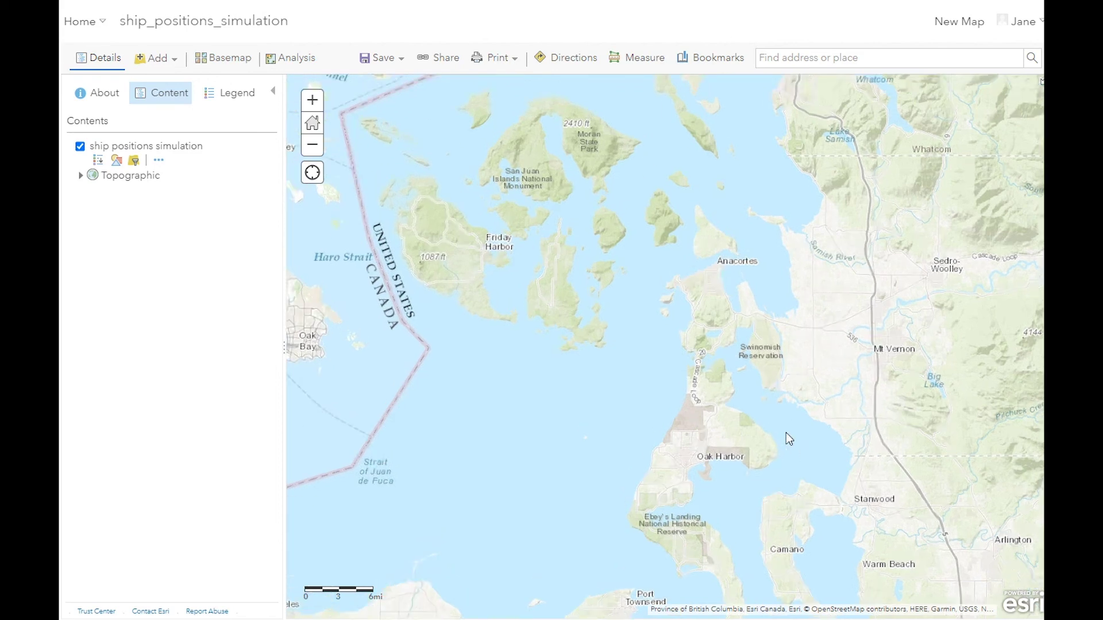